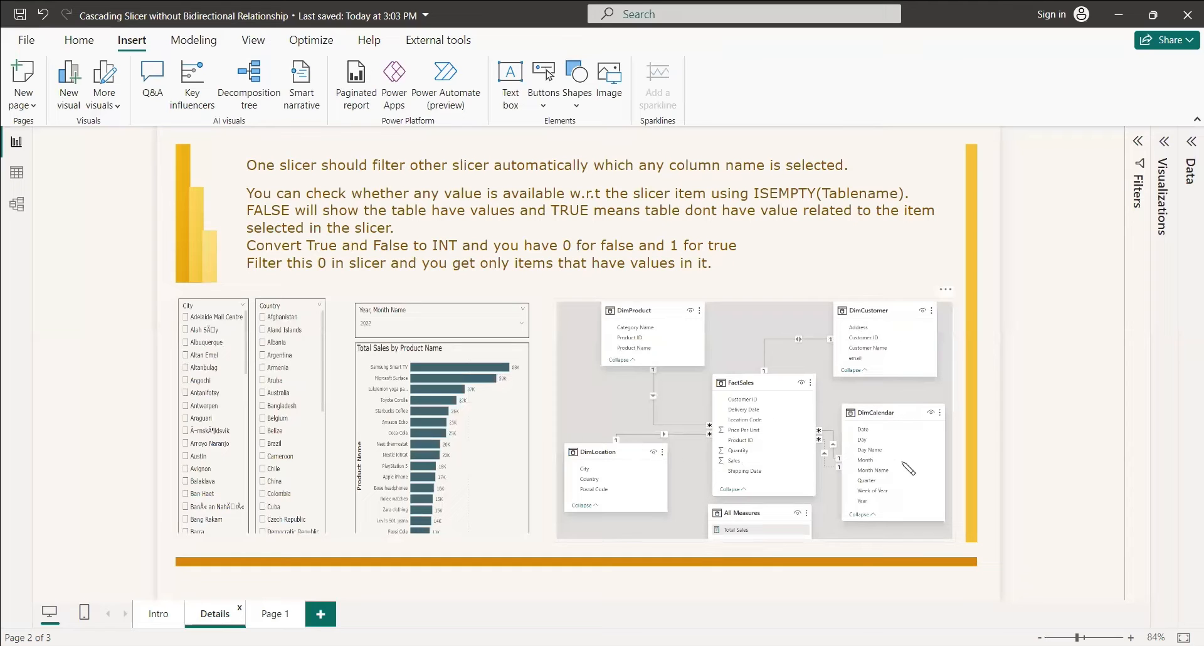
Populate the two stacked empty slicers on Page 1 with the DimLocation fields Country and City.
click(272, 617)
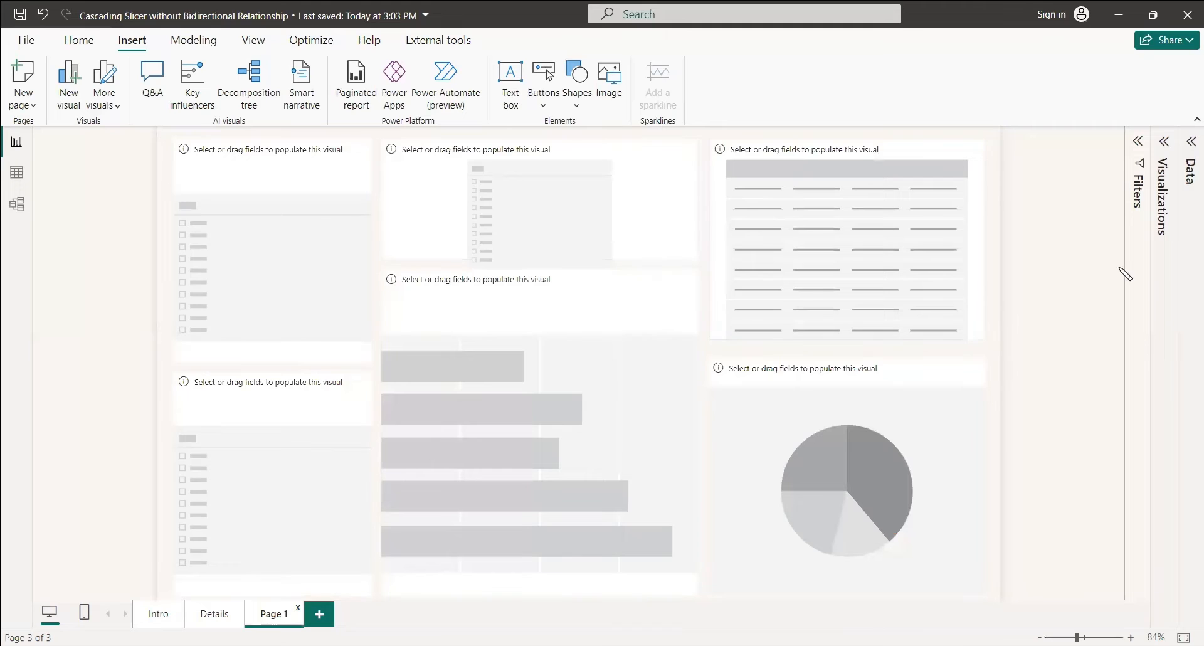
click(1164, 164)
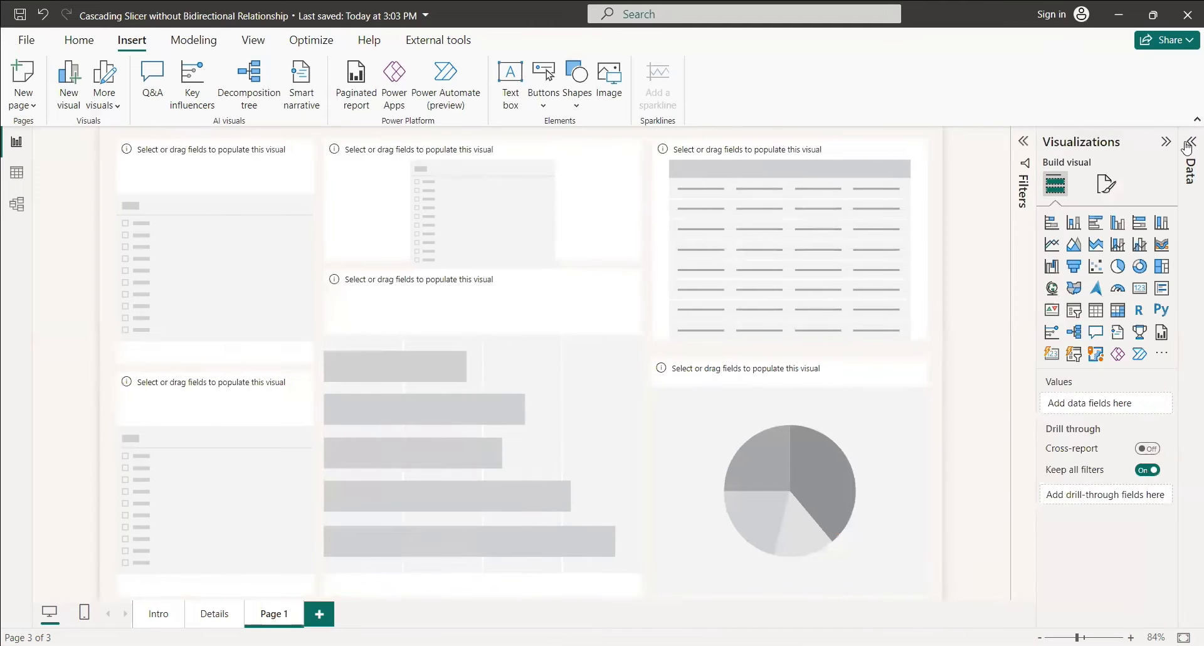
click(1187, 148)
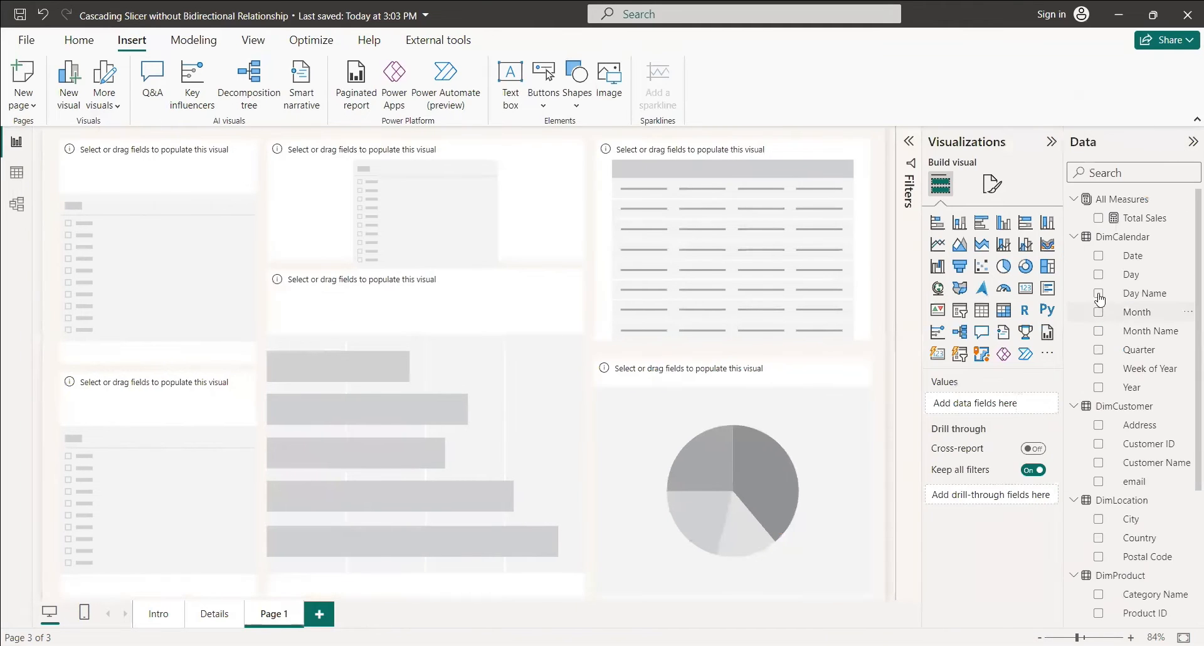
click(244, 247)
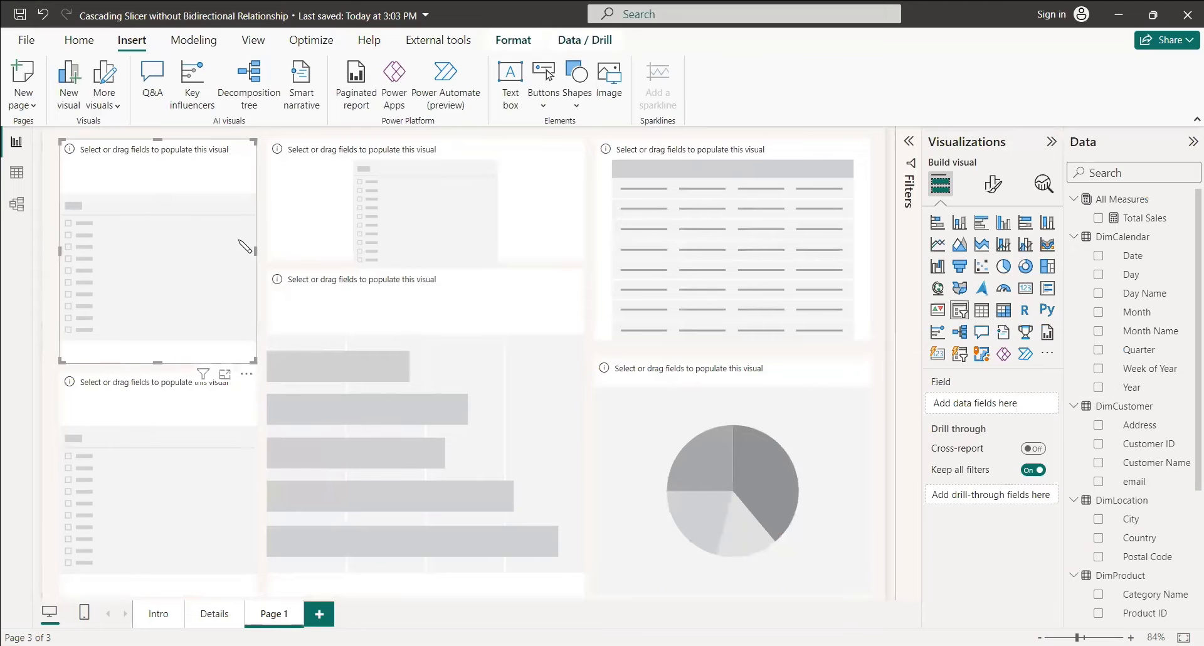
click(1098, 537)
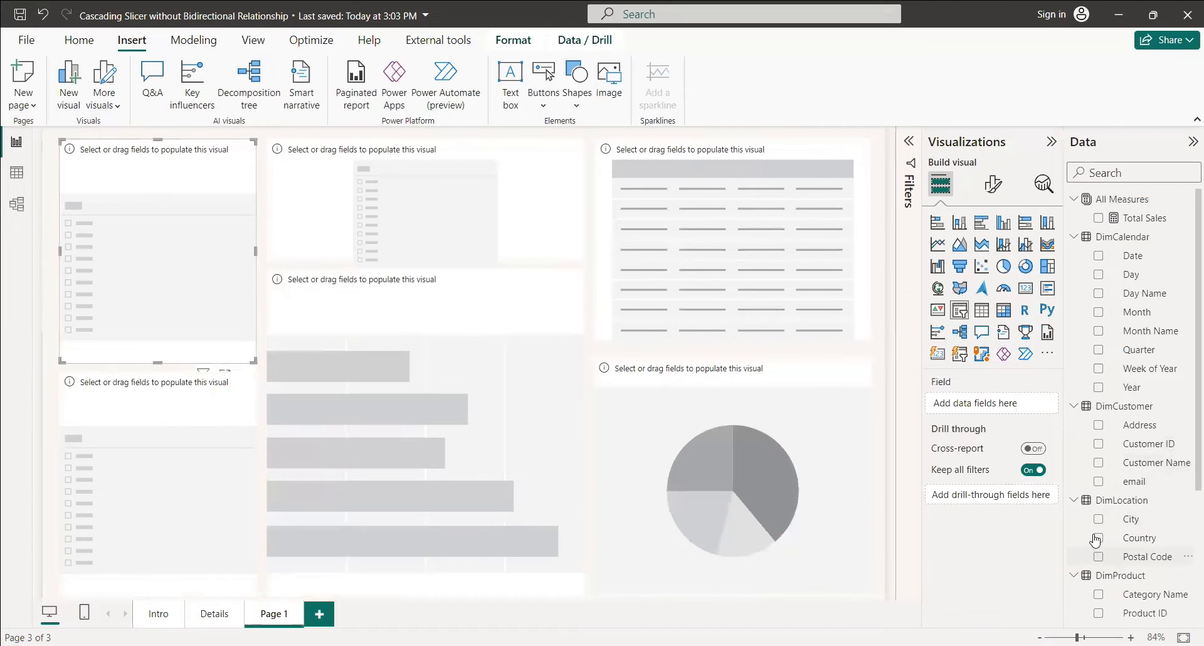
click(162, 404)
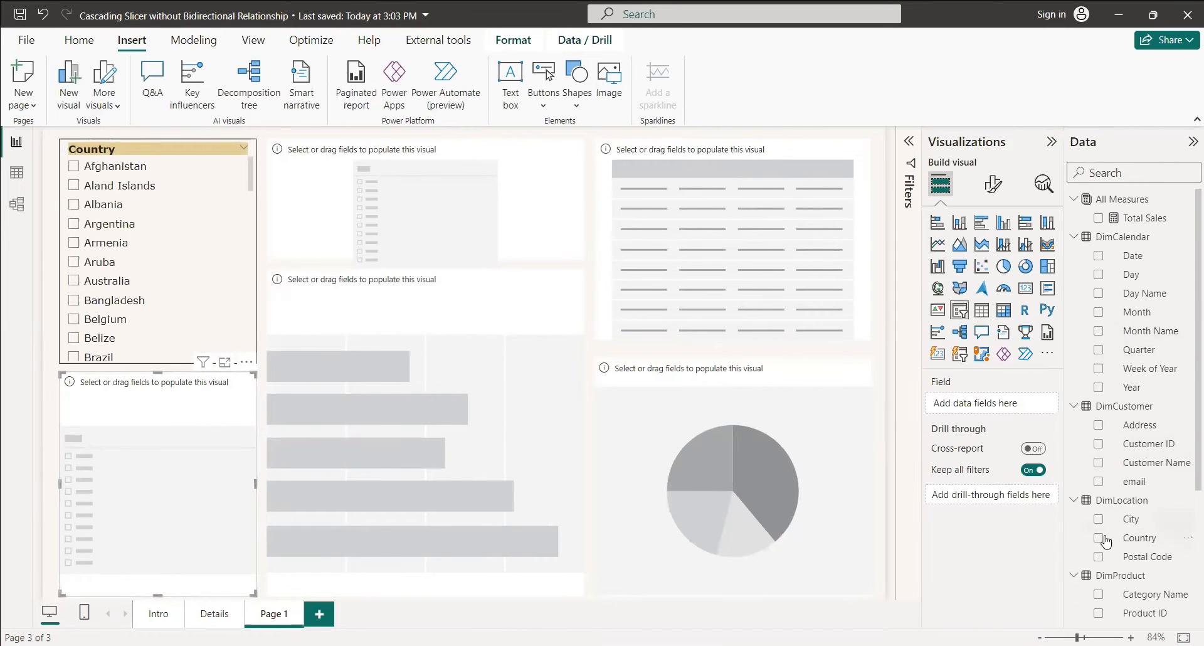
click(1098, 518)
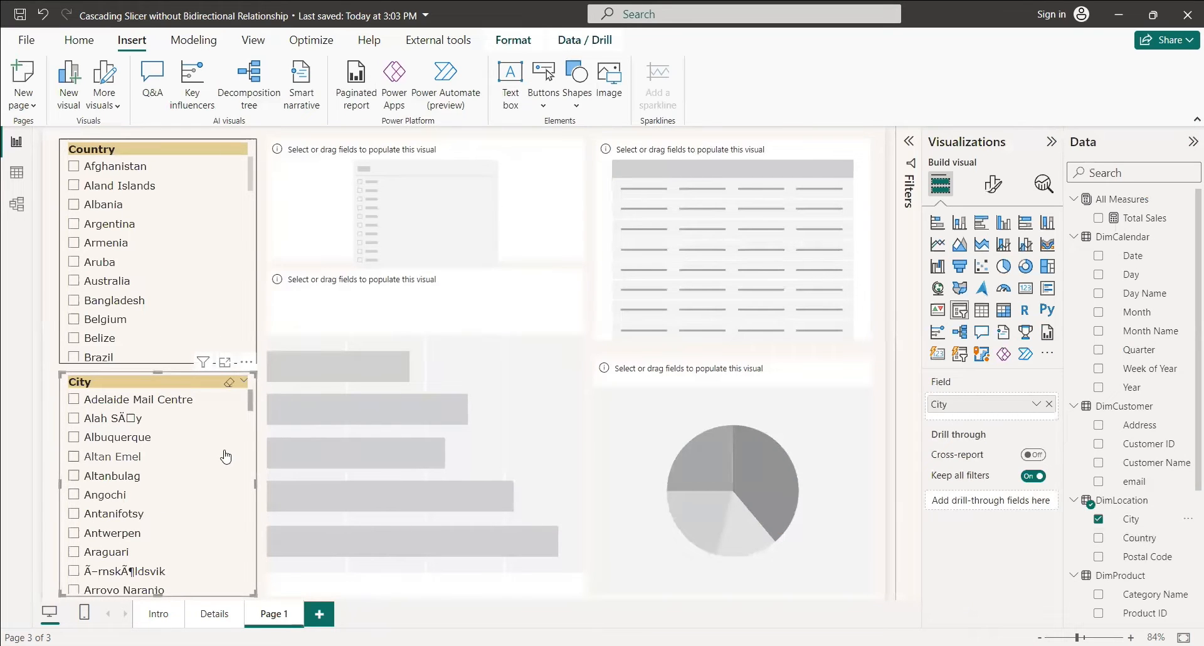
Test the City slicer by selecting Albania in the Country slicer, and undo the selection.
click(74, 204)
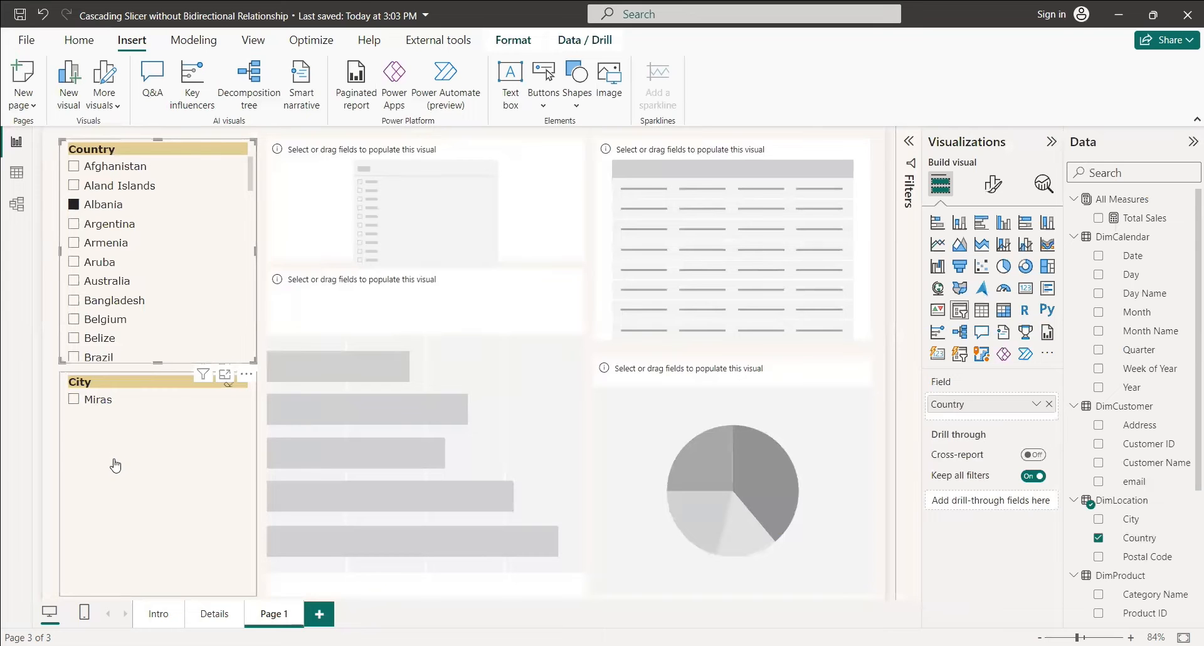
key(ctrl+z)
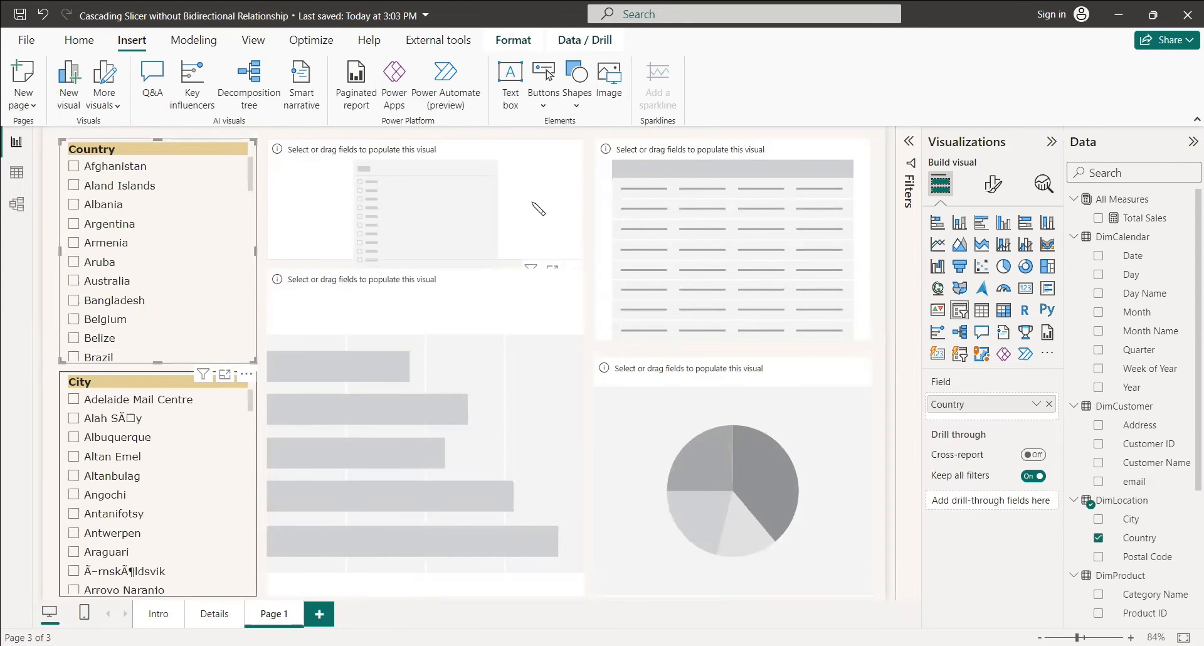
Populate the empty slicer above the bar chart with Year and Month Name from DimCalendar.
click(538, 208)
scroll(1105, 434, down, 3)
scroll(1106, 434, up, 3)
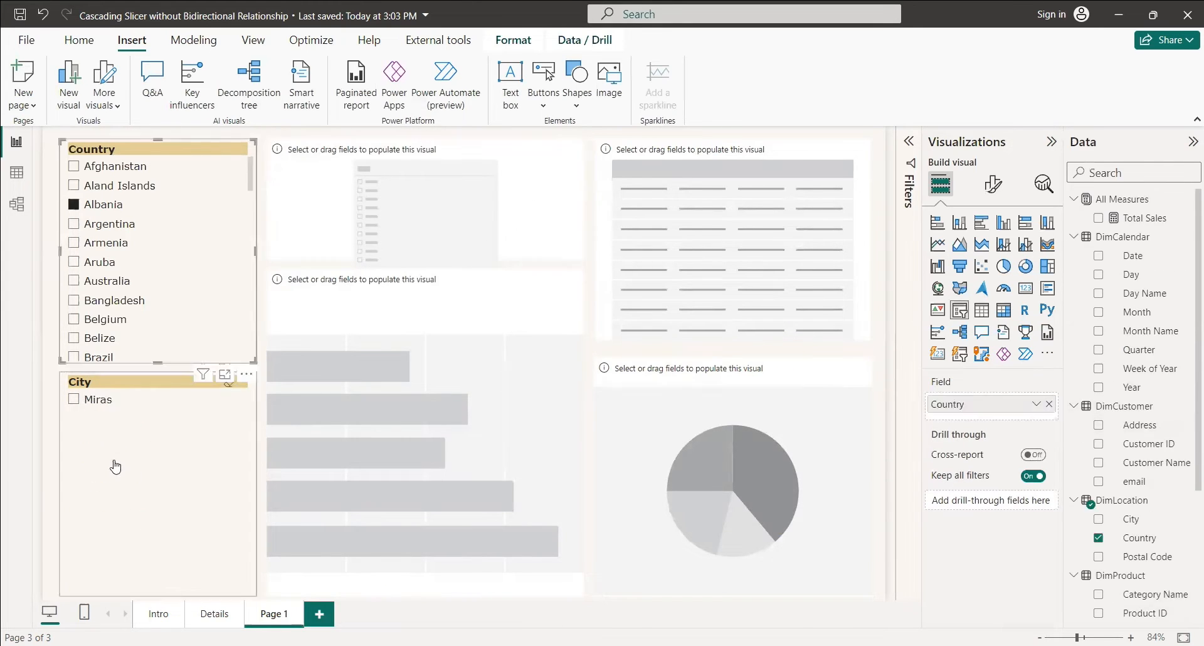
click(1098, 387)
click(1099, 332)
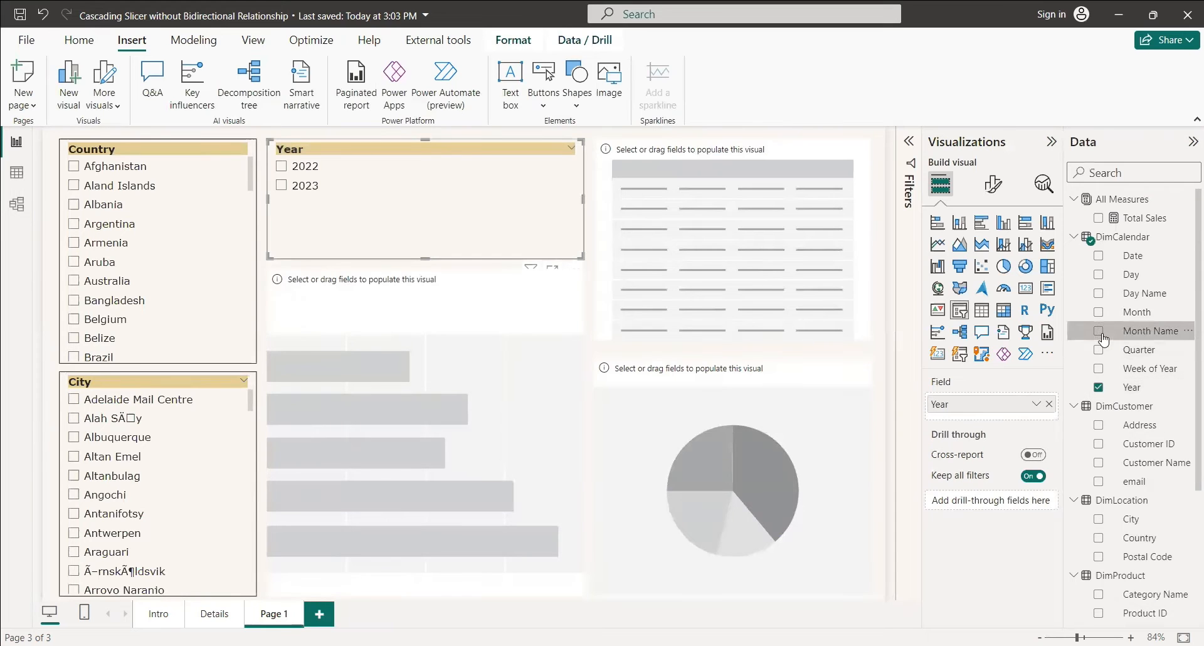
Populate the empty bar chart with Product Name on the Y-axis and the Total Sales measure on the X-axis.
click(445, 331)
scroll(1141, 448, down, 3)
click(1138, 445)
scroll(1160, 426, up, 3)
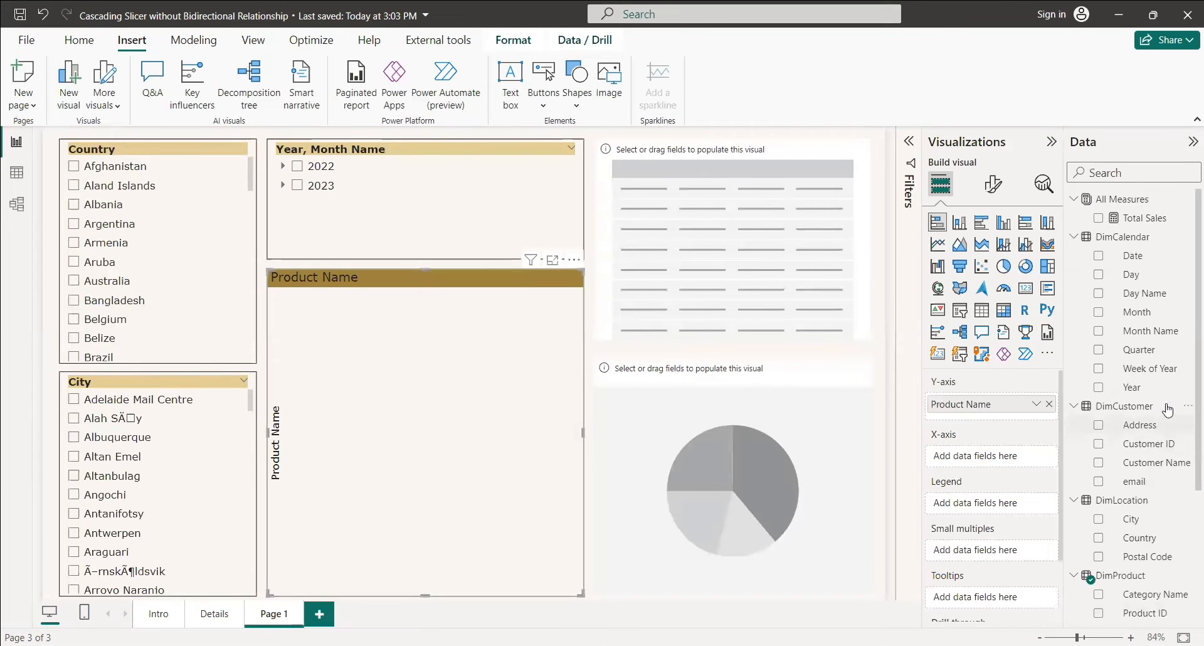
click(1099, 217)
Populate the empty pie chart with Category Name as the legend and Total Sales as the values.
click(834, 452)
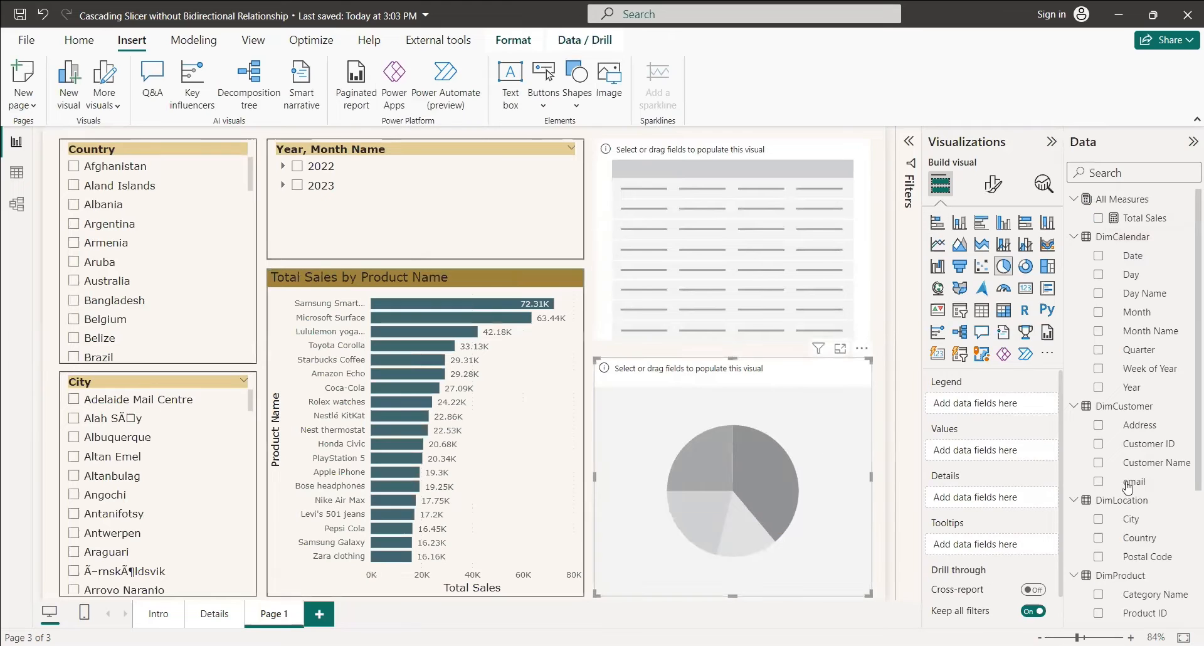
scroll(1150, 482, down, 3)
click(1098, 404)
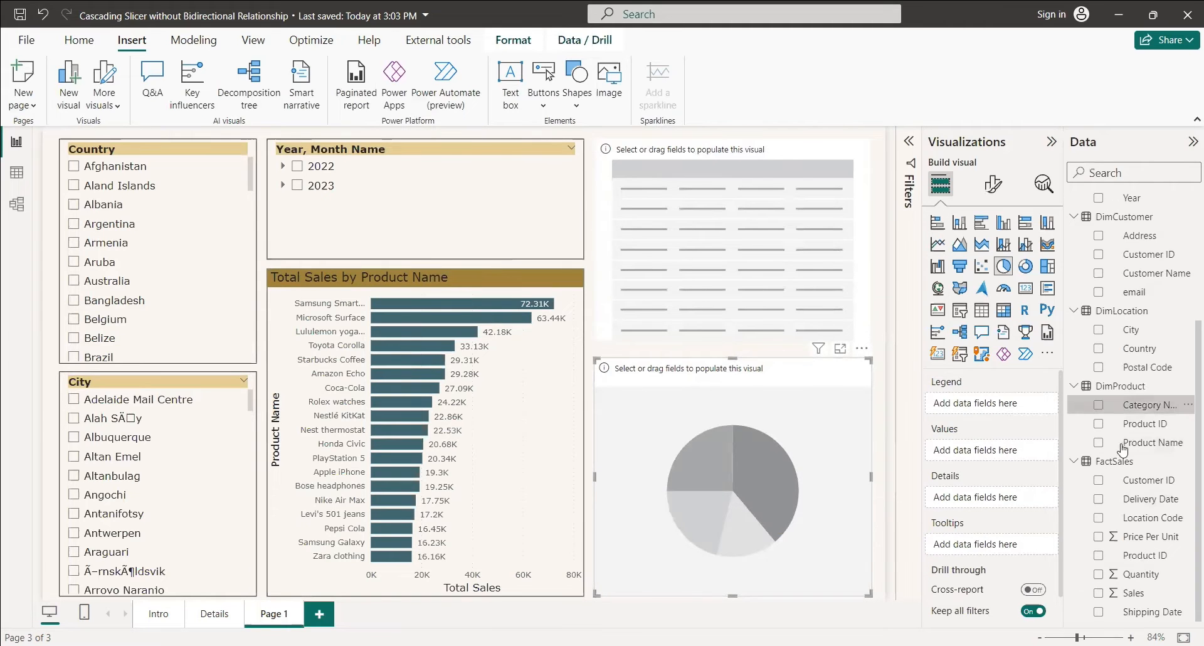
scroll(1128, 376, up, 3)
drag(1135, 218, 940, 459)
Populate the empty table with the Country and Total Sales columns, and deselect it.
click(734, 251)
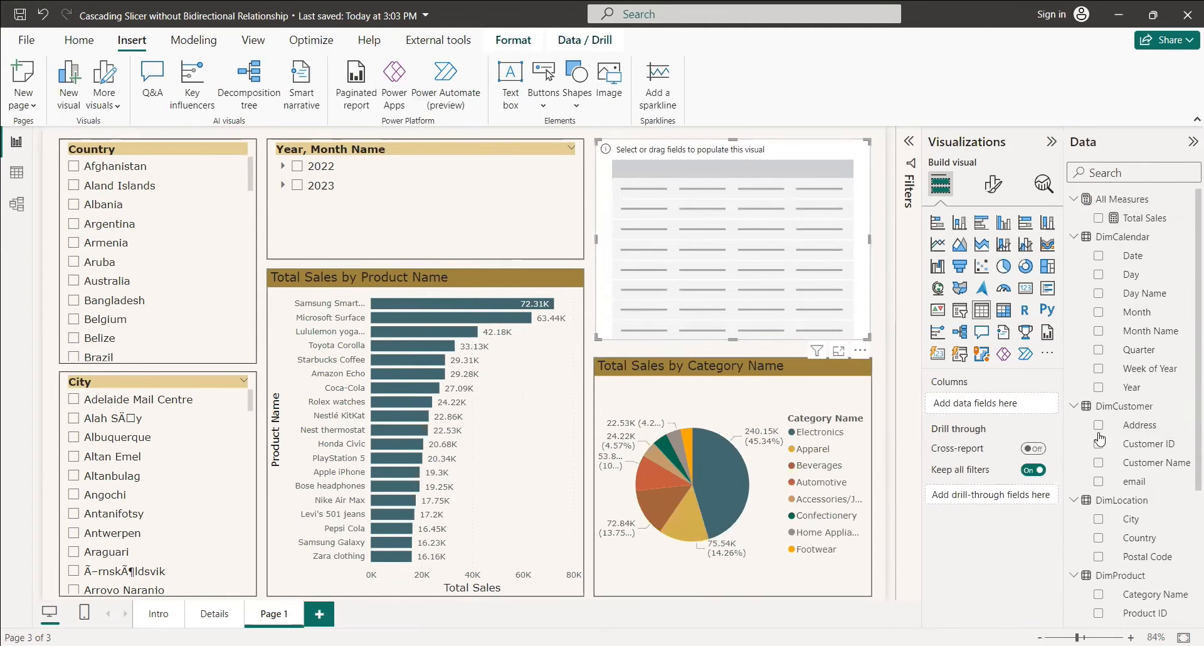
click(1099, 537)
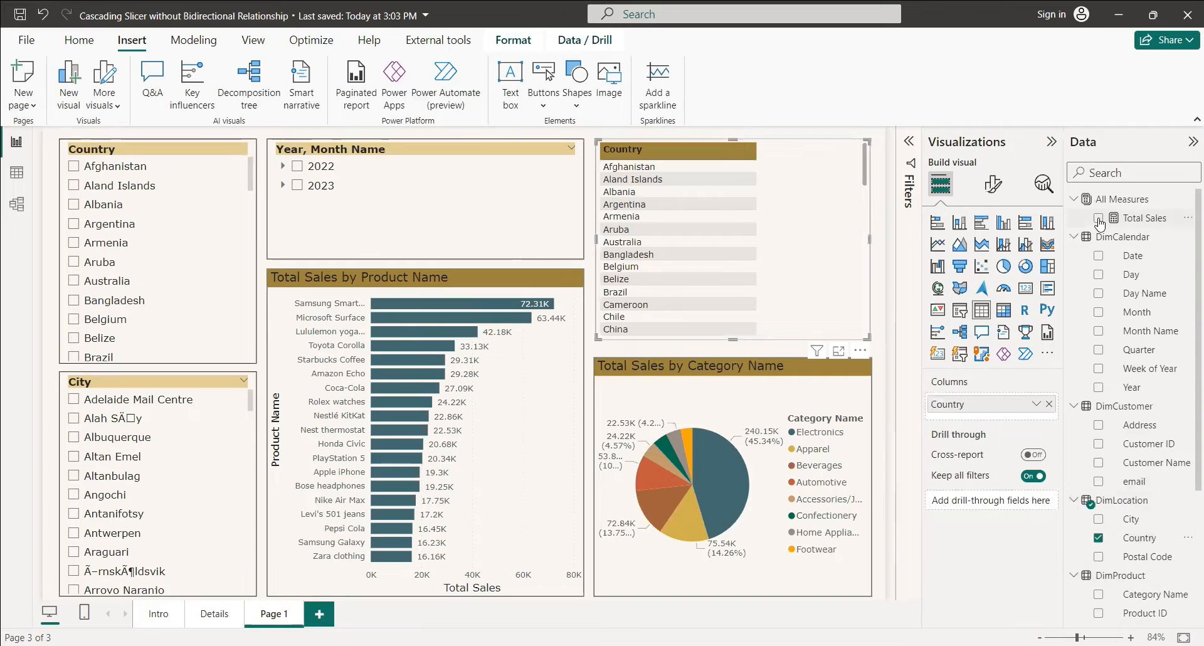
click(1099, 218)
click(878, 342)
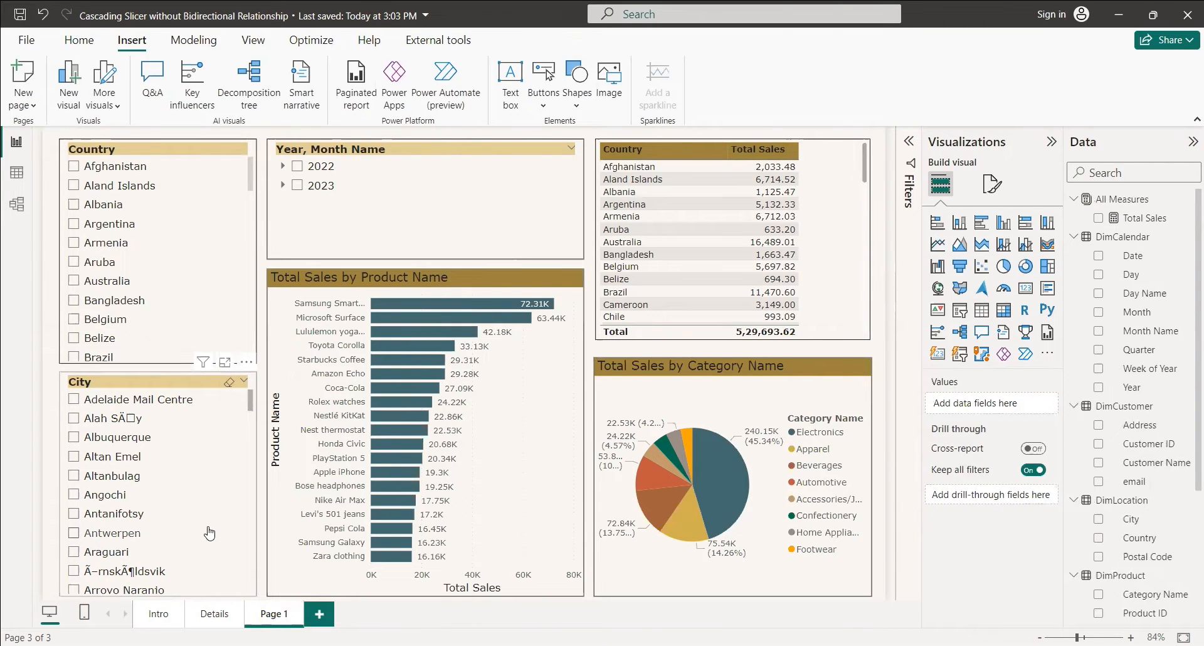
Filter the report by Afghanistan in the Country slicer to check the visuals, and clear the selection.
click(75, 167)
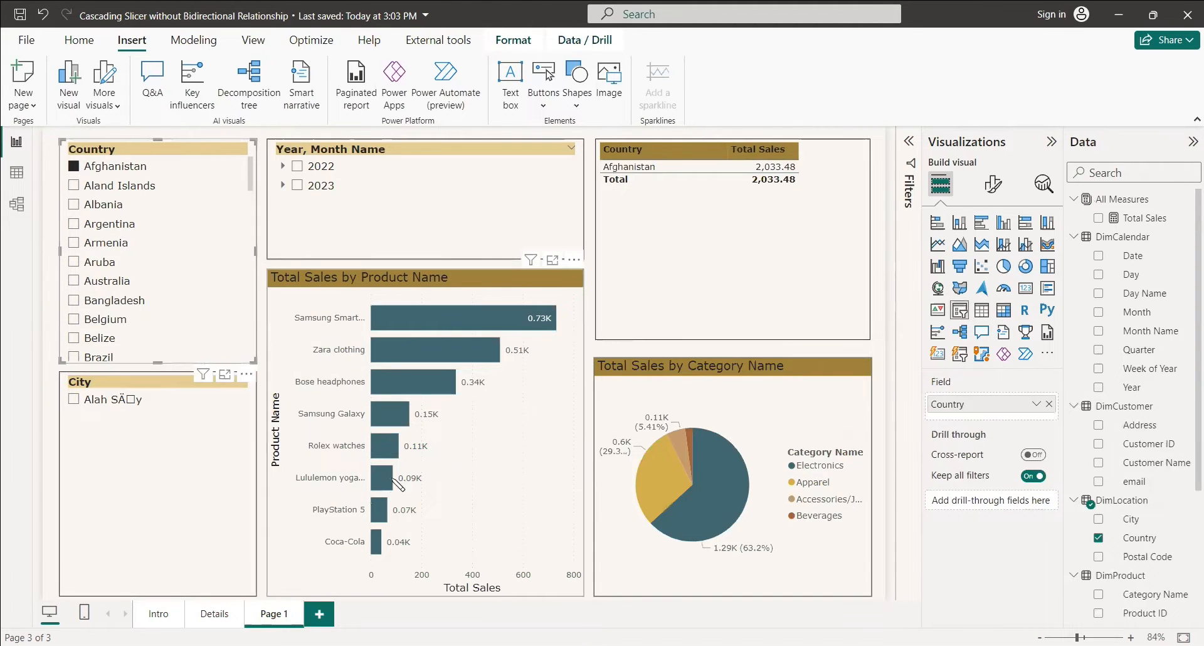
click(74, 166)
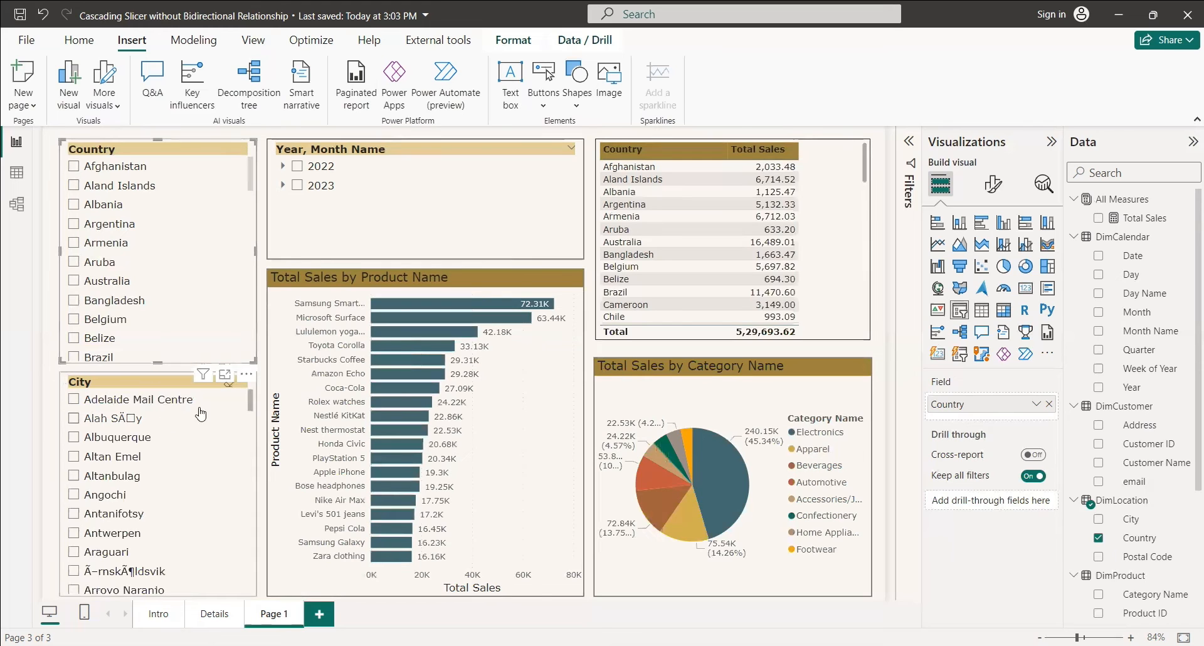
Expand 2023 in the Year, Month Name slicer and select June to check its effect on the other slicers.
click(283, 186)
scroll(451, 213, down, 2)
scroll(376, 213, down, 1)
scroll(414, 225, up, 3)
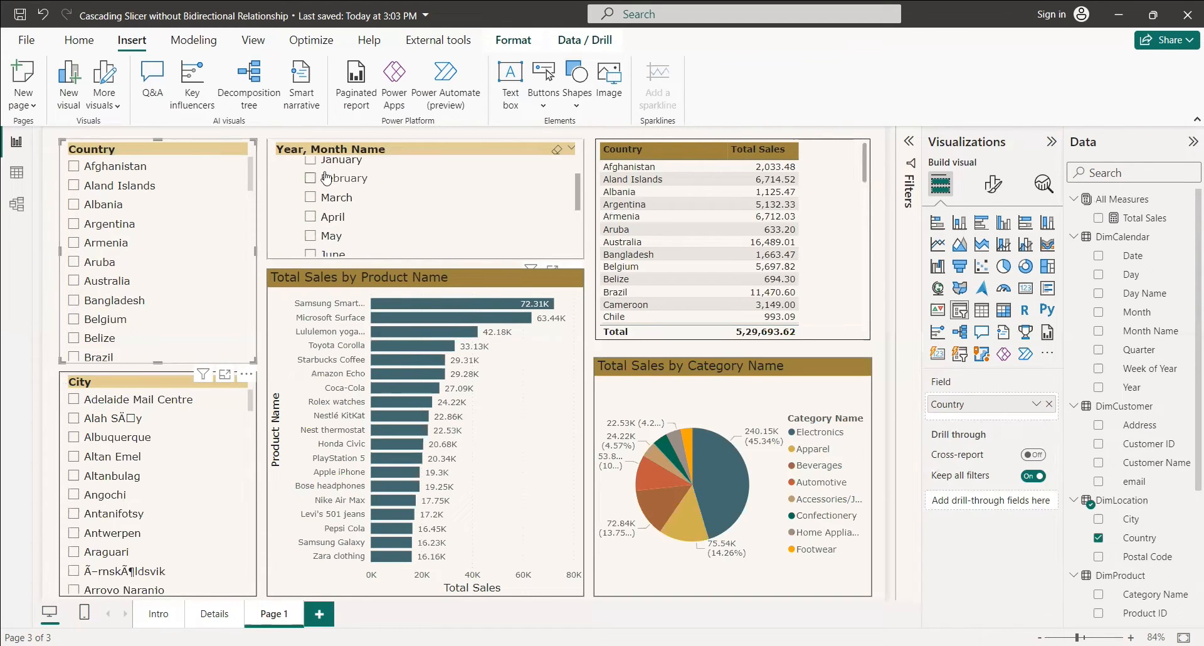
scroll(451, 216, down, 2)
scroll(452, 216, down, 1)
click(442, 225)
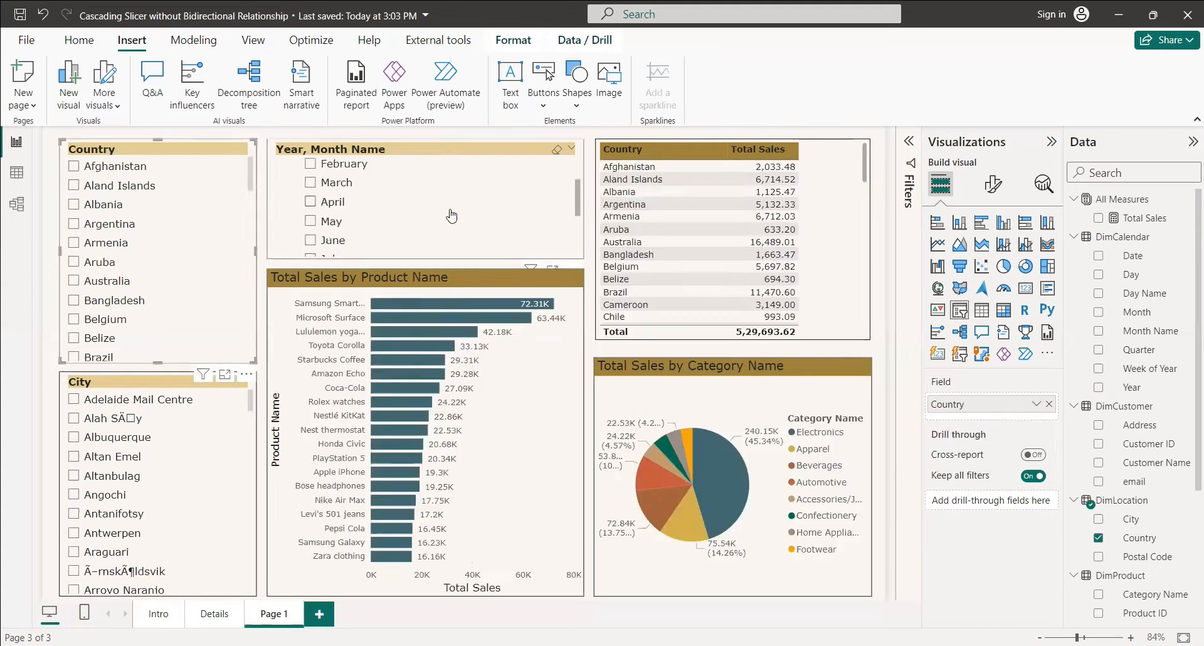
Check the combination of June with Belgium in the Country slicer, and clear both selections.
click(72, 321)
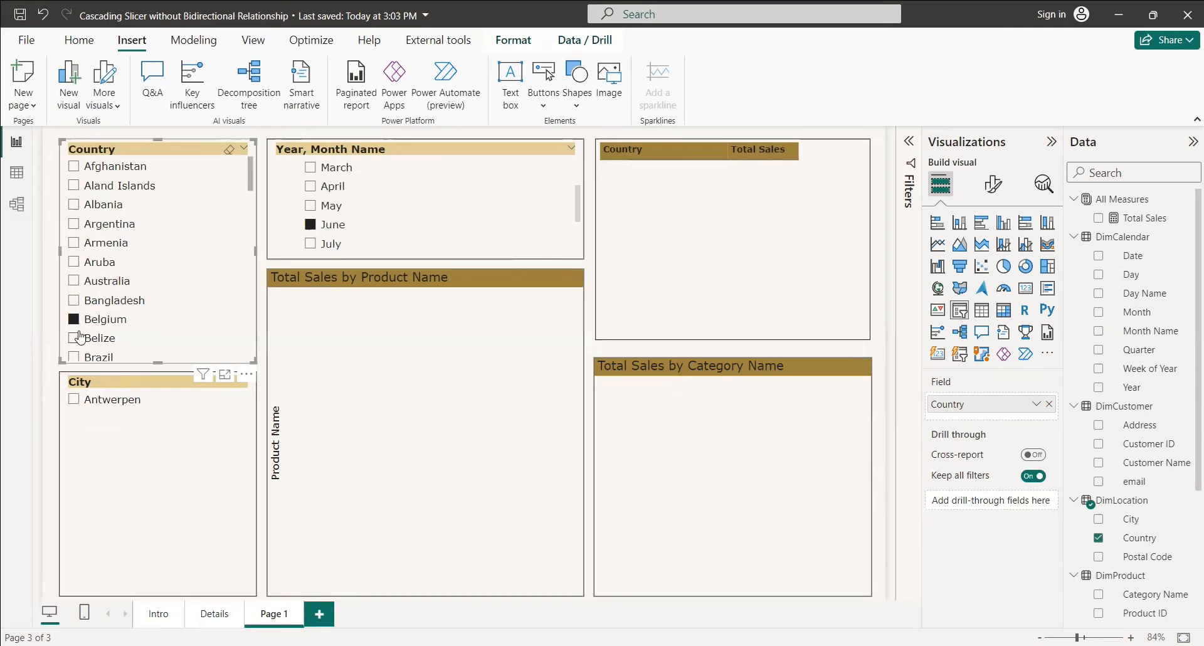
click(76, 326)
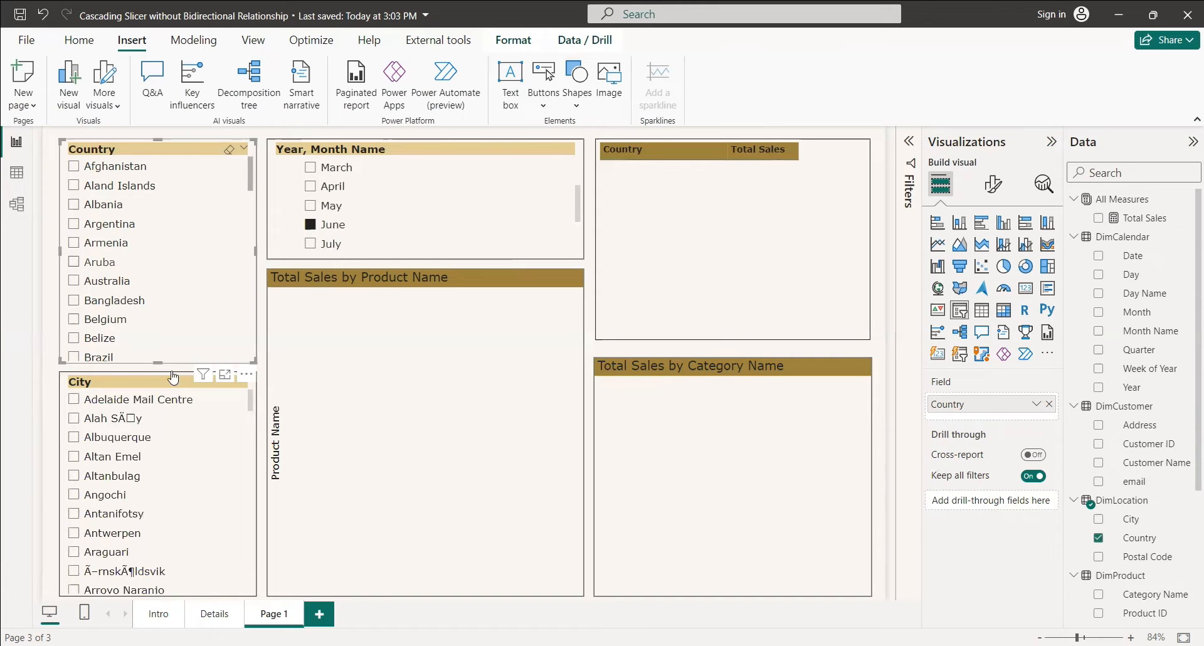
key(ctrl+z)
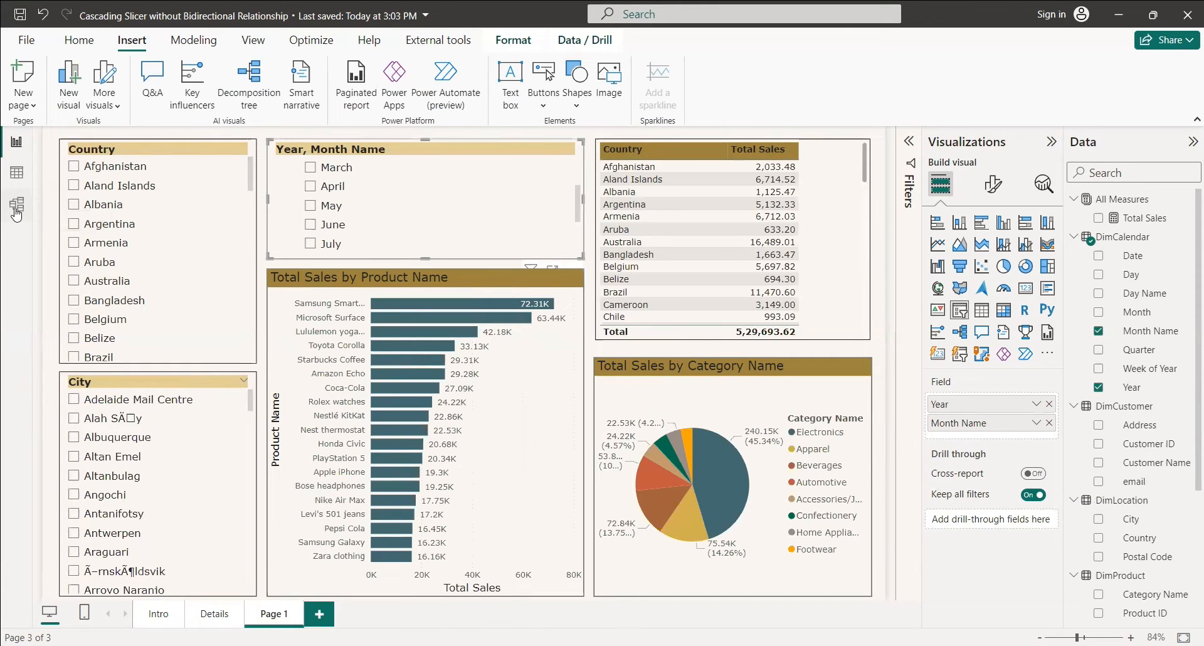
Set the cross filter direction of the relationship between DimLocation and FactSales to Both in the data model.
click(16, 212)
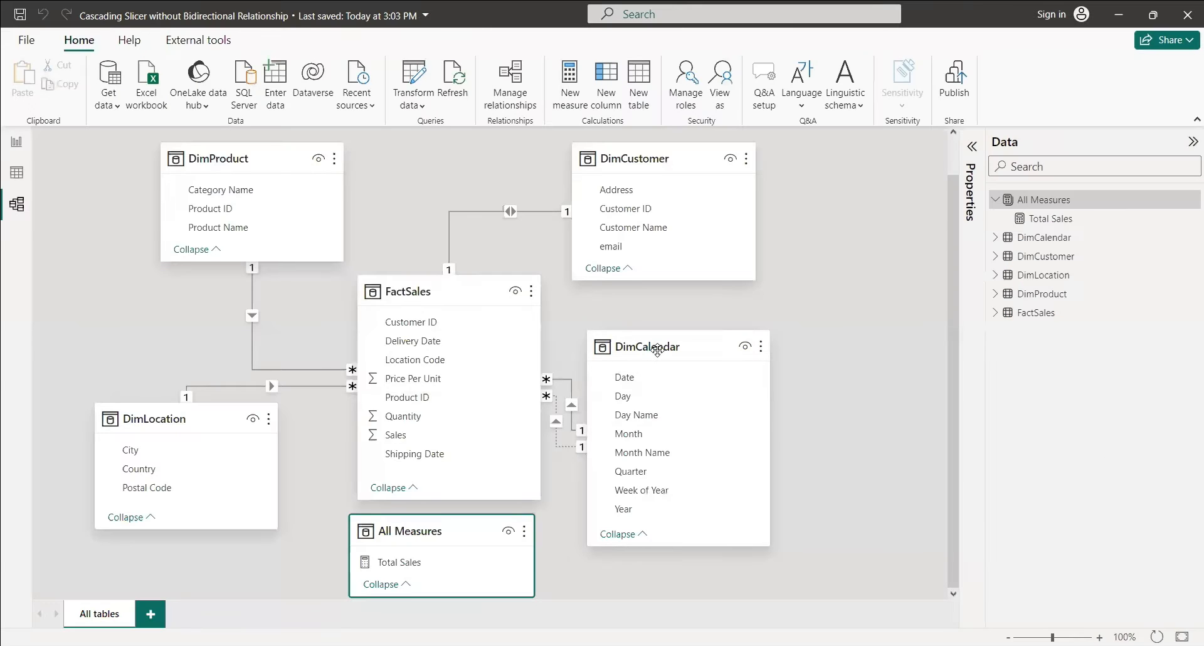
click(656, 350)
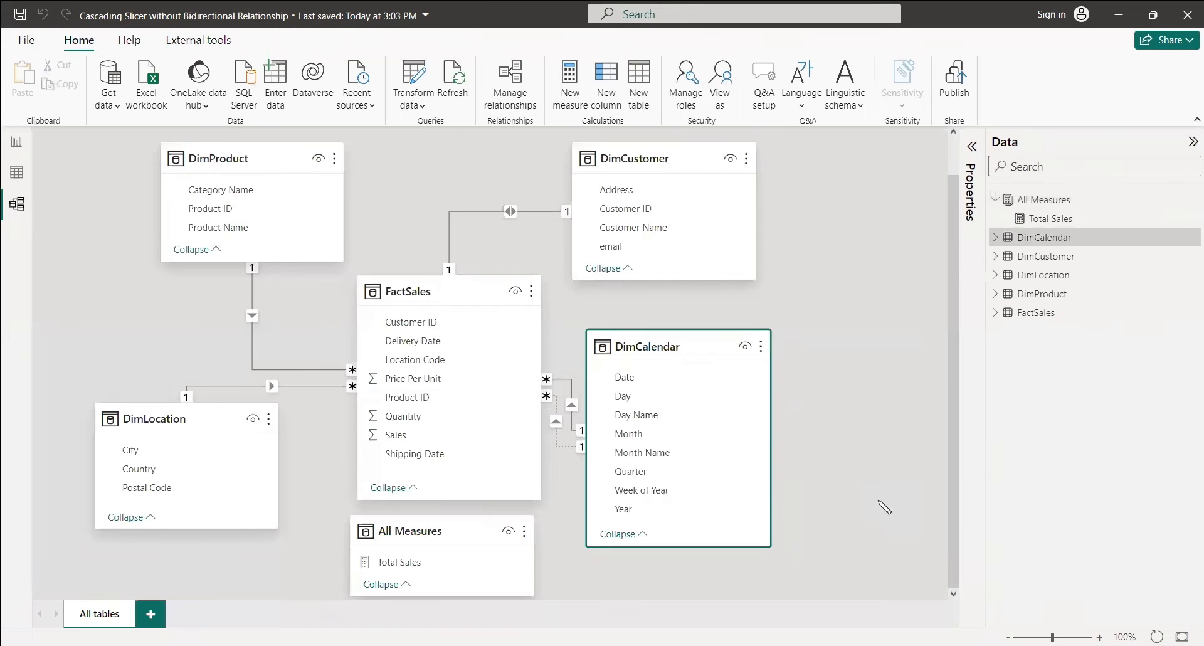
click(153, 427)
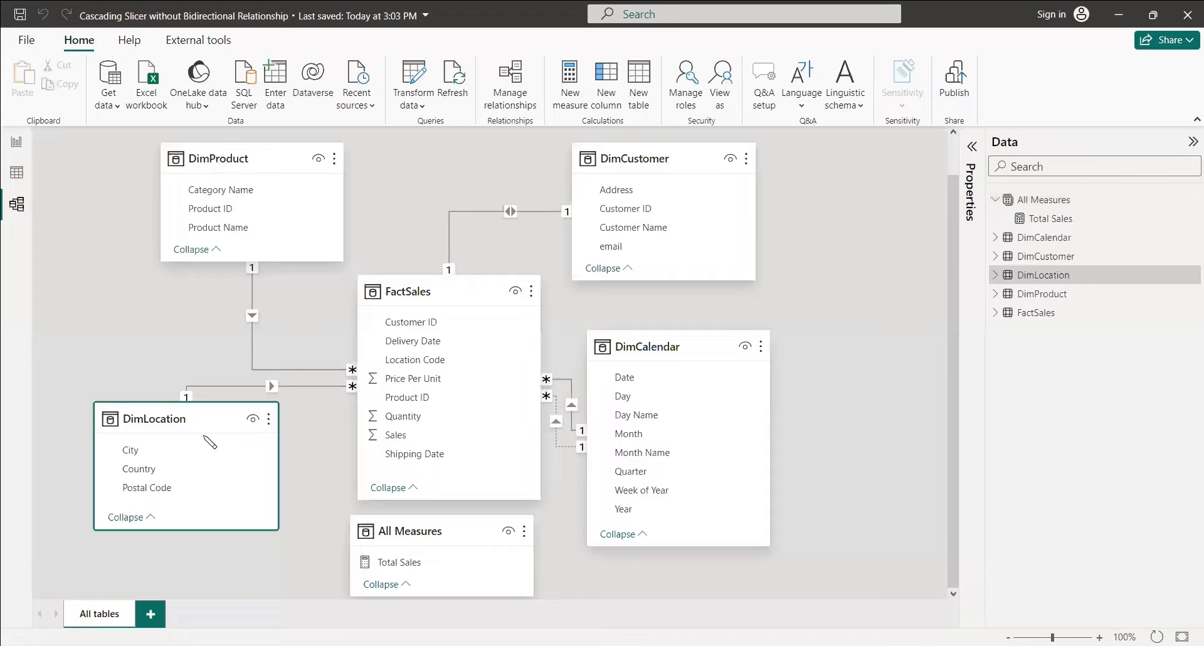
right_click(272, 386)
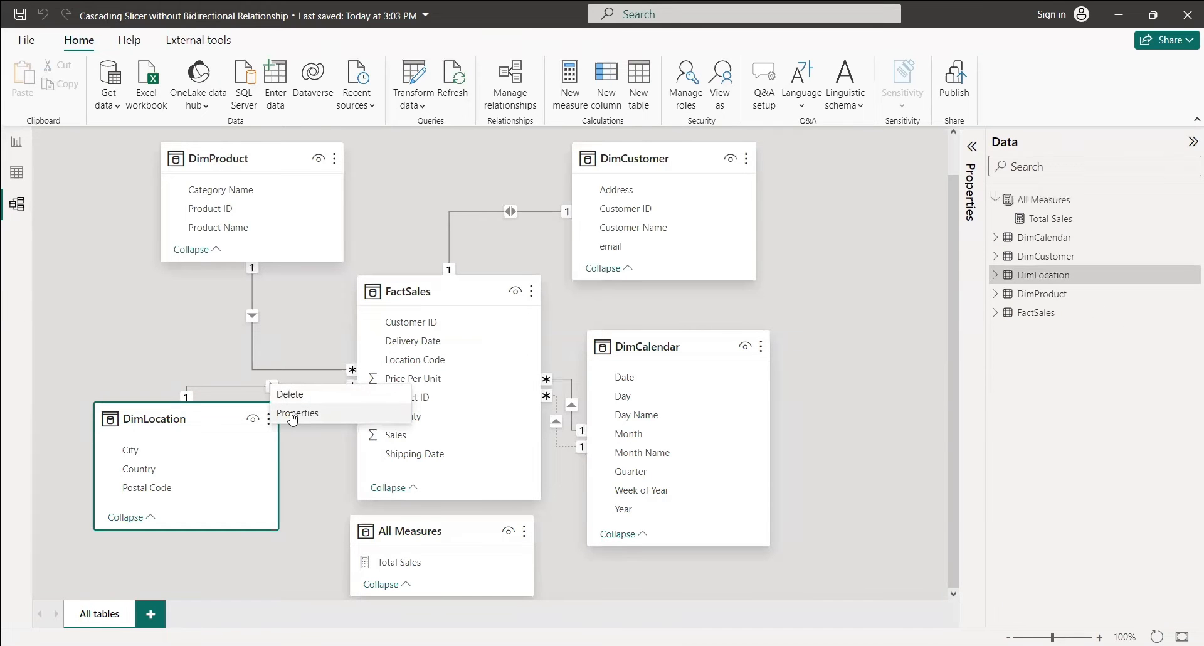
click(292, 412)
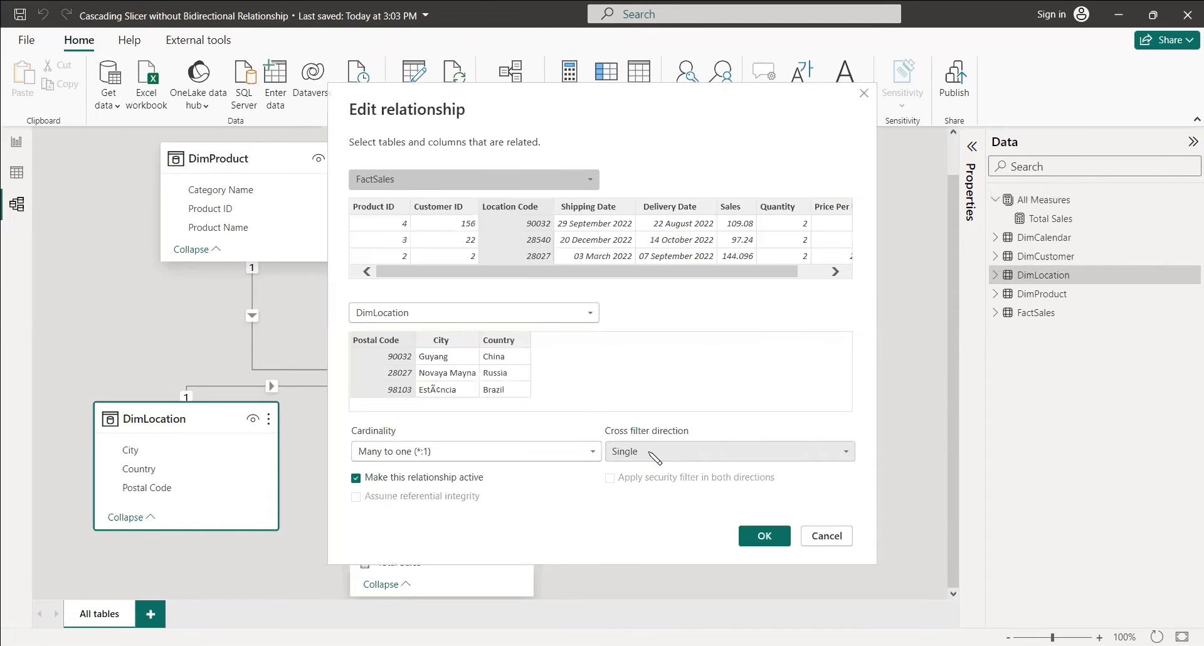
click(652, 461)
click(633, 486)
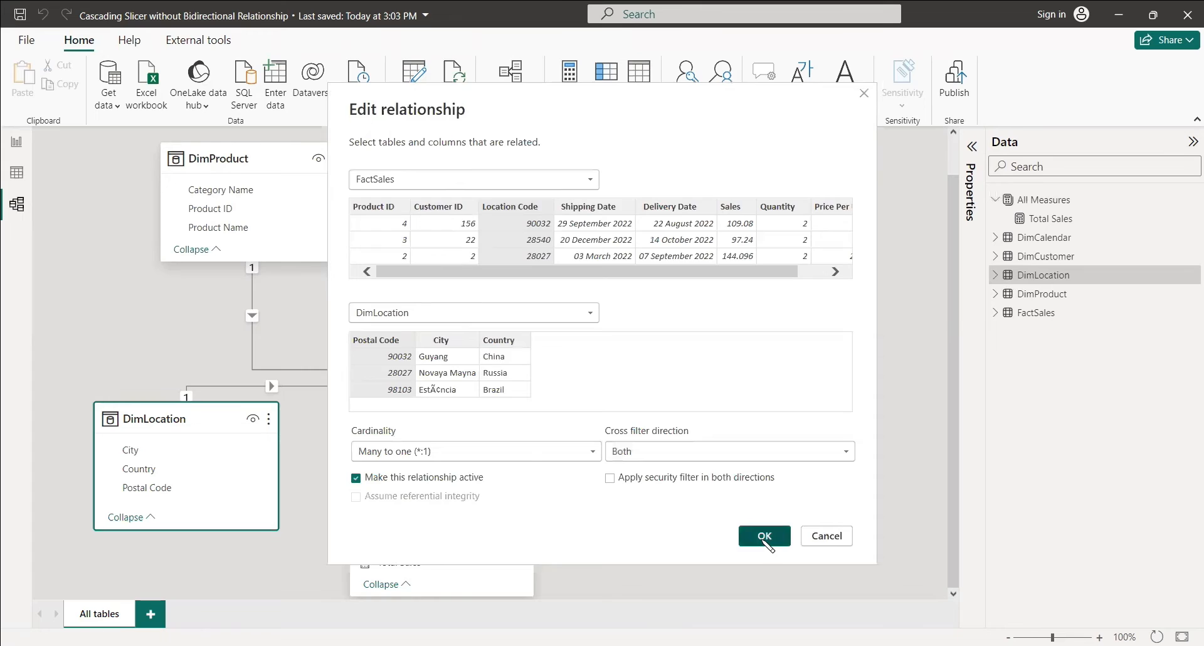
click(765, 536)
Return to the report page and select June under 2023 to check the Country and City slicers.
click(16, 141)
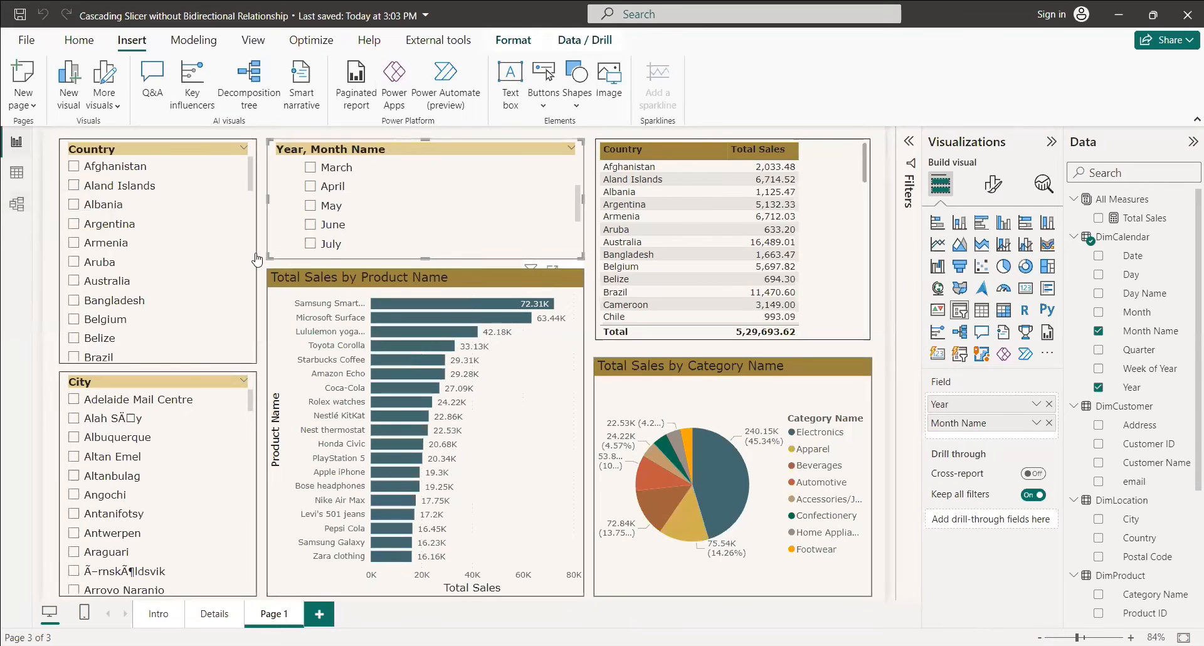
scroll(323, 248, up, 2)
scroll(323, 248, down, 2)
click(309, 240)
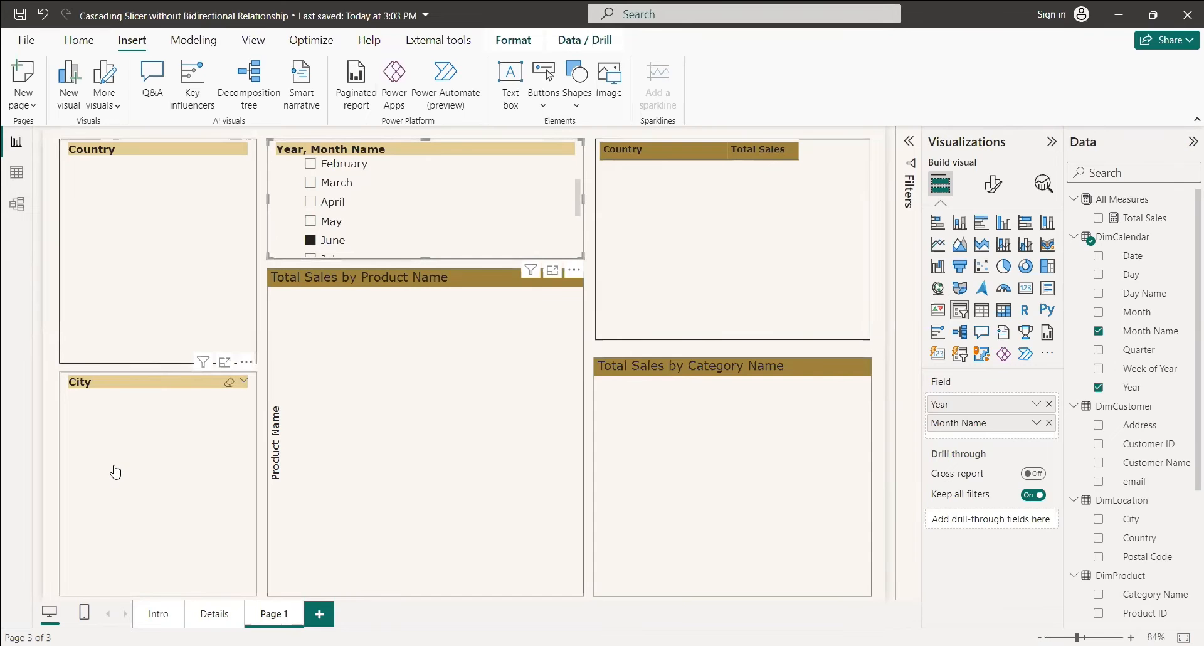
Set the cross filter direction of the relationship between DimLocation and FactSales back to Single in the data model.
click(17, 203)
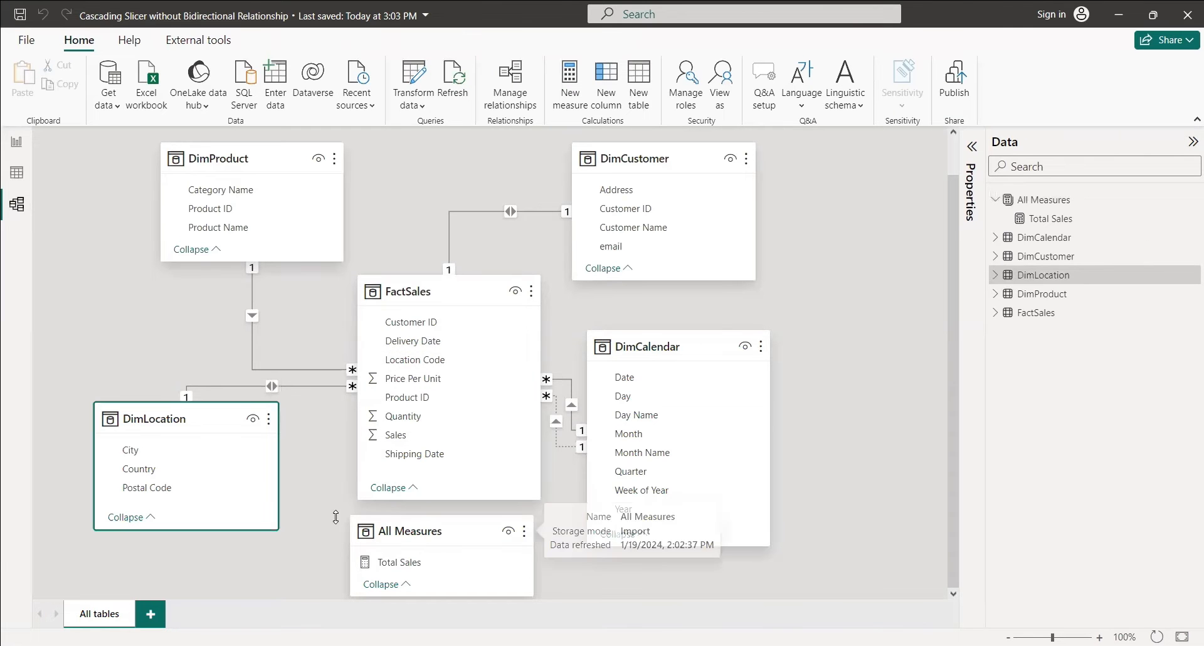
right_click(271, 393)
click(296, 416)
click(655, 451)
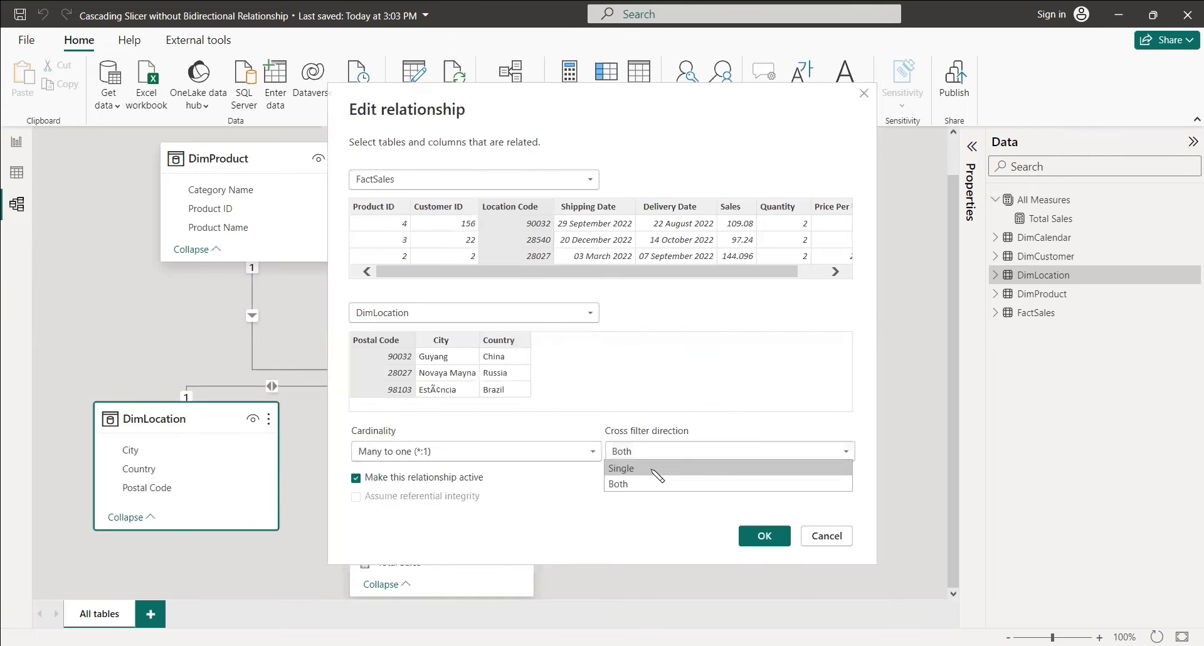
click(653, 470)
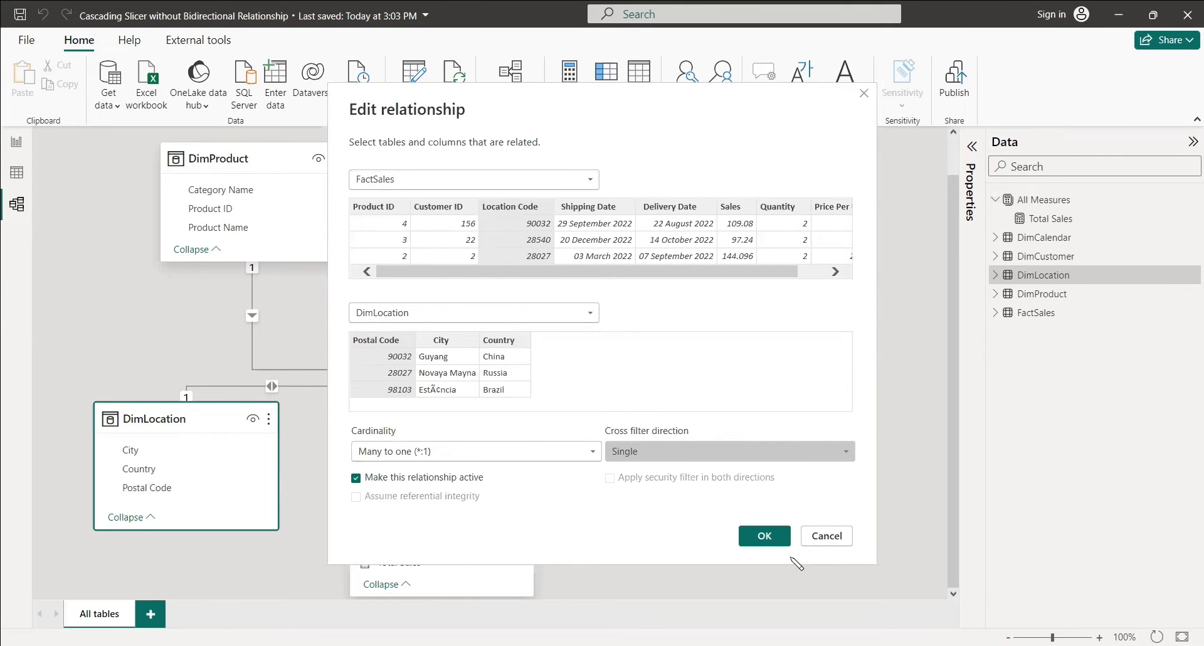
click(762, 543)
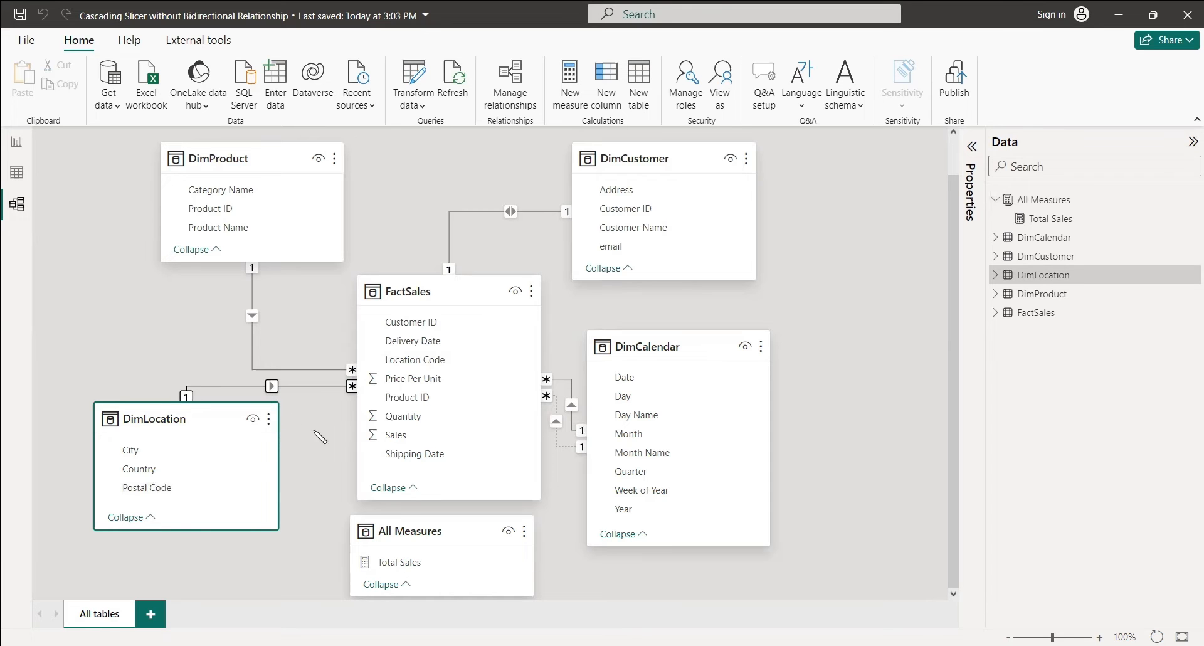
Return to the report page and create the measure Empty = ISEMPTY(FactSales) in the All Measures table.
click(17, 142)
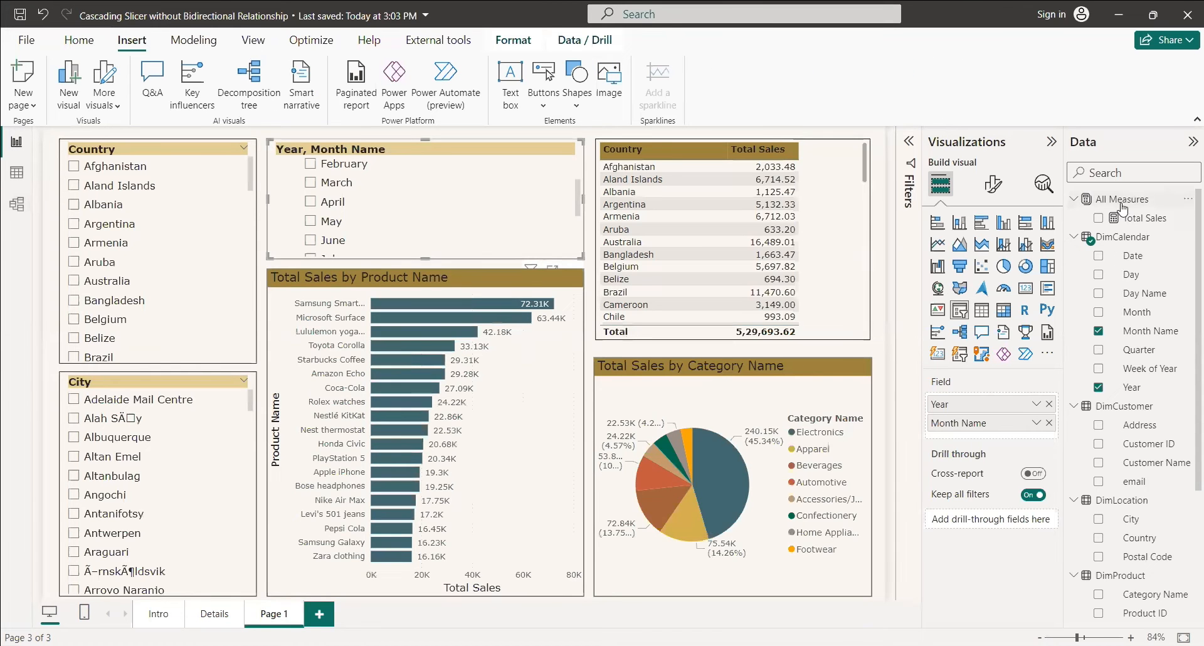
right_click(1120, 199)
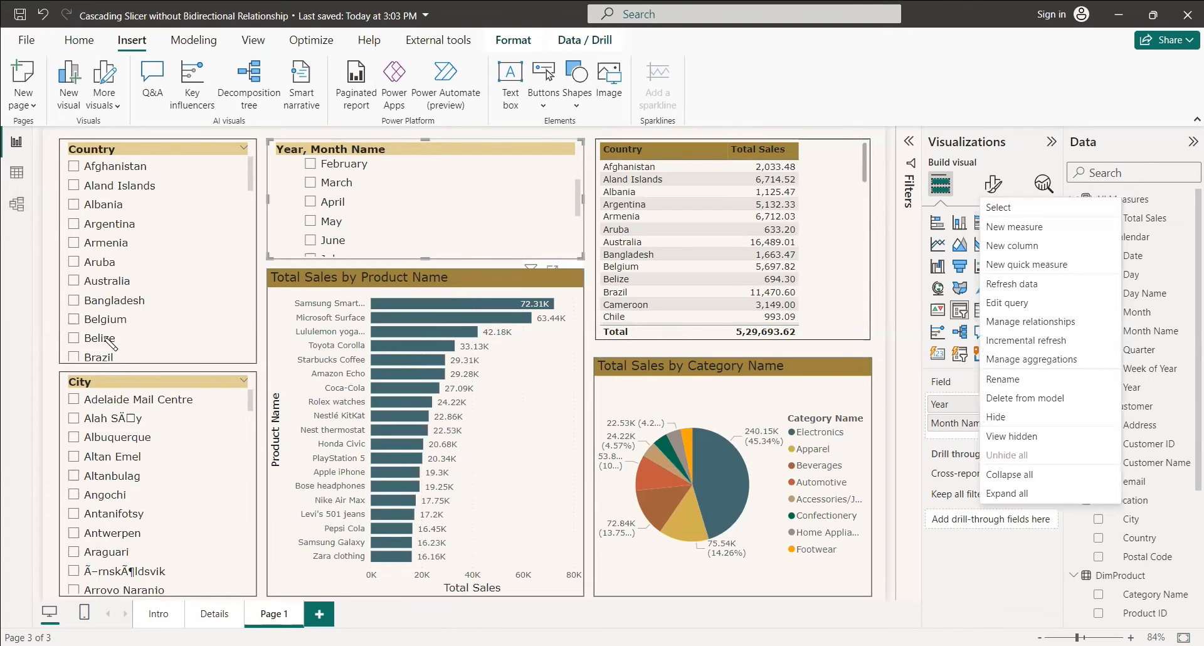
click(1039, 233)
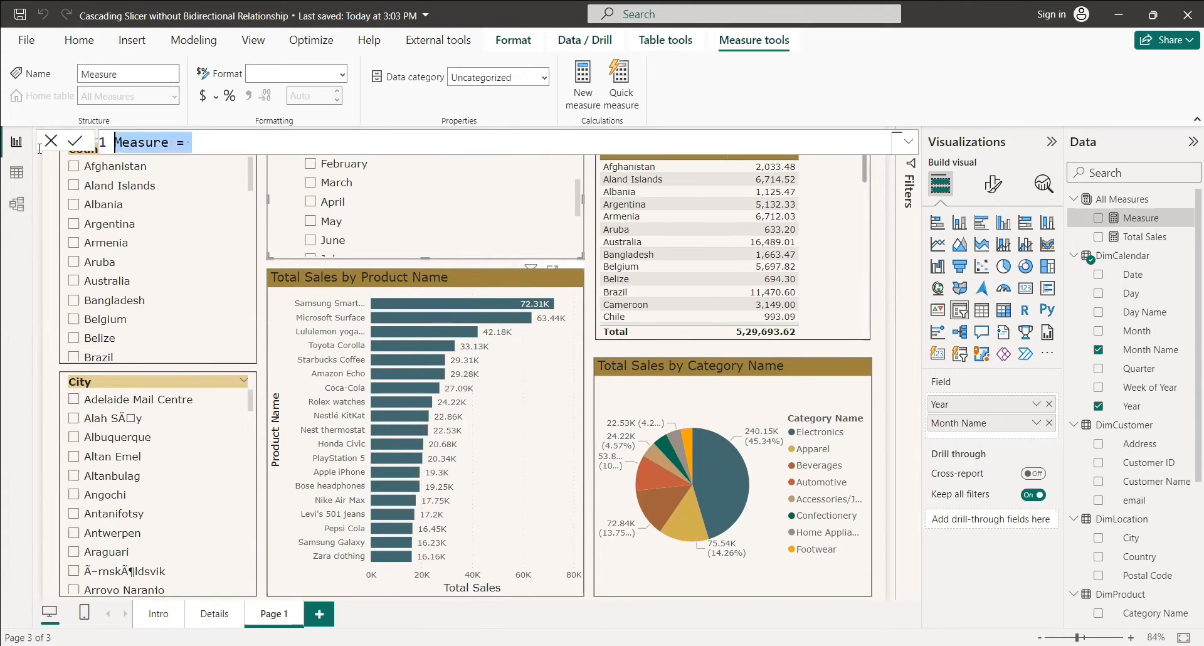
text(Empty = )
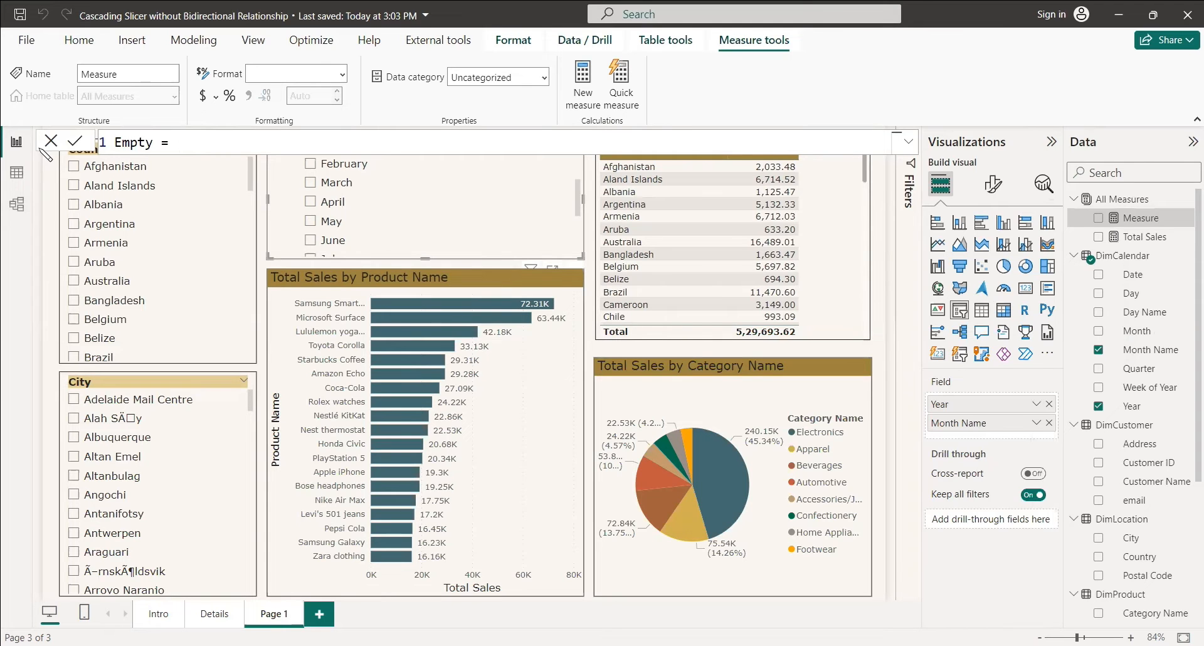
text(is)
text(em)
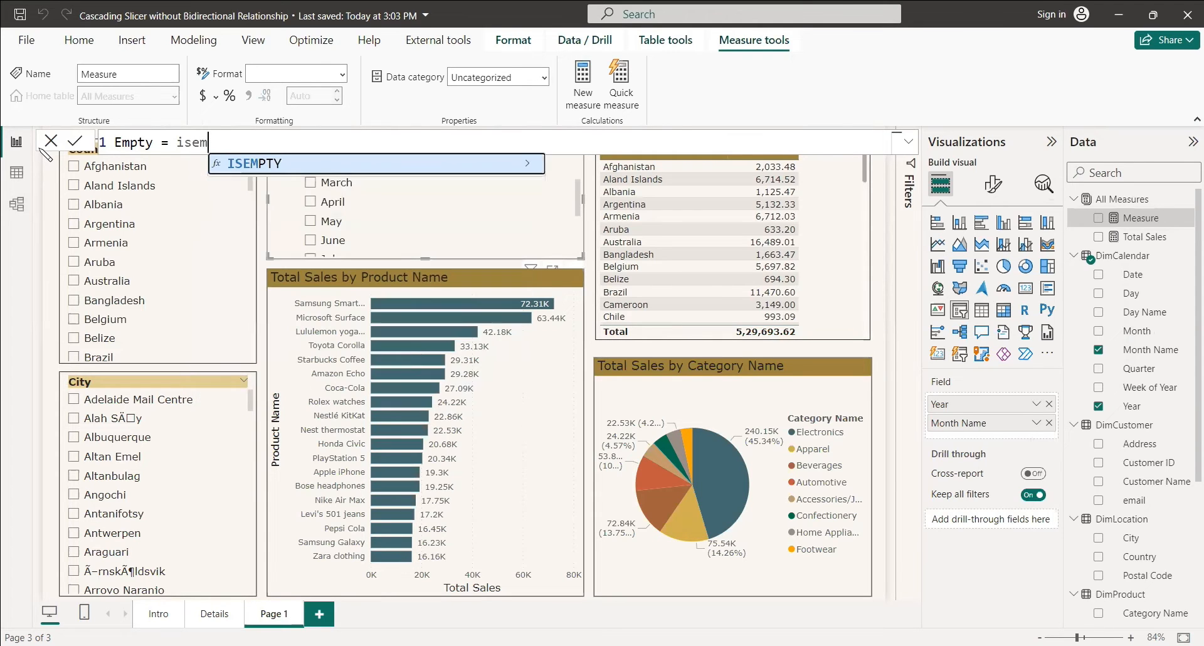
key(Tab)
text(f)
key(Tab)
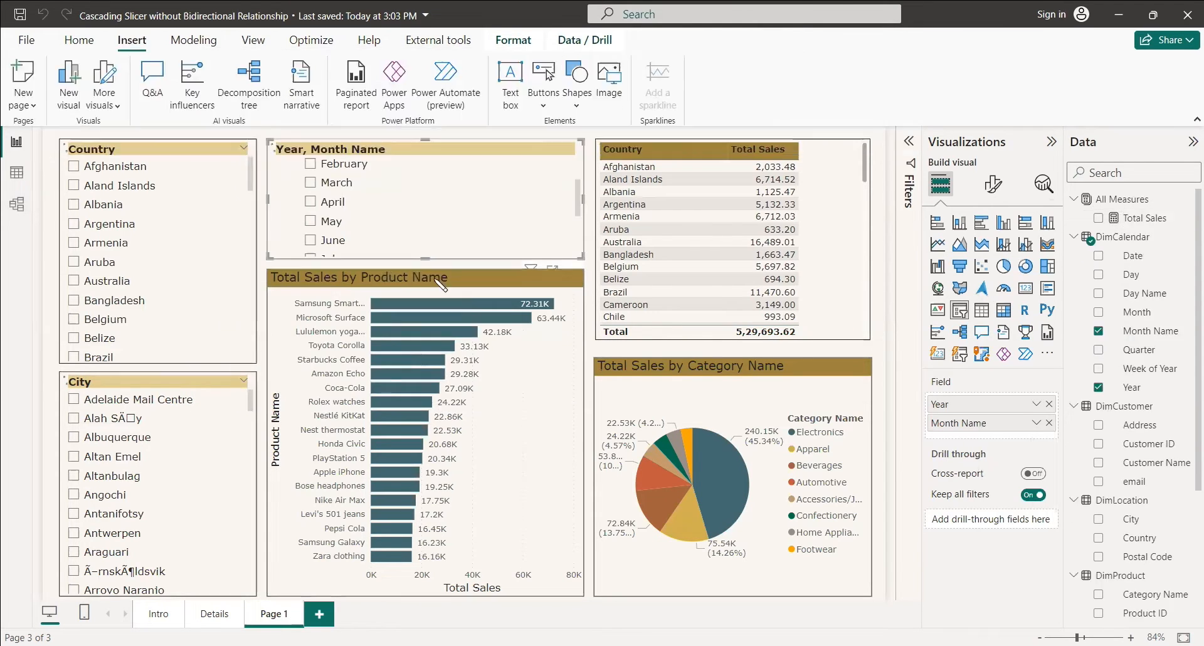
text())
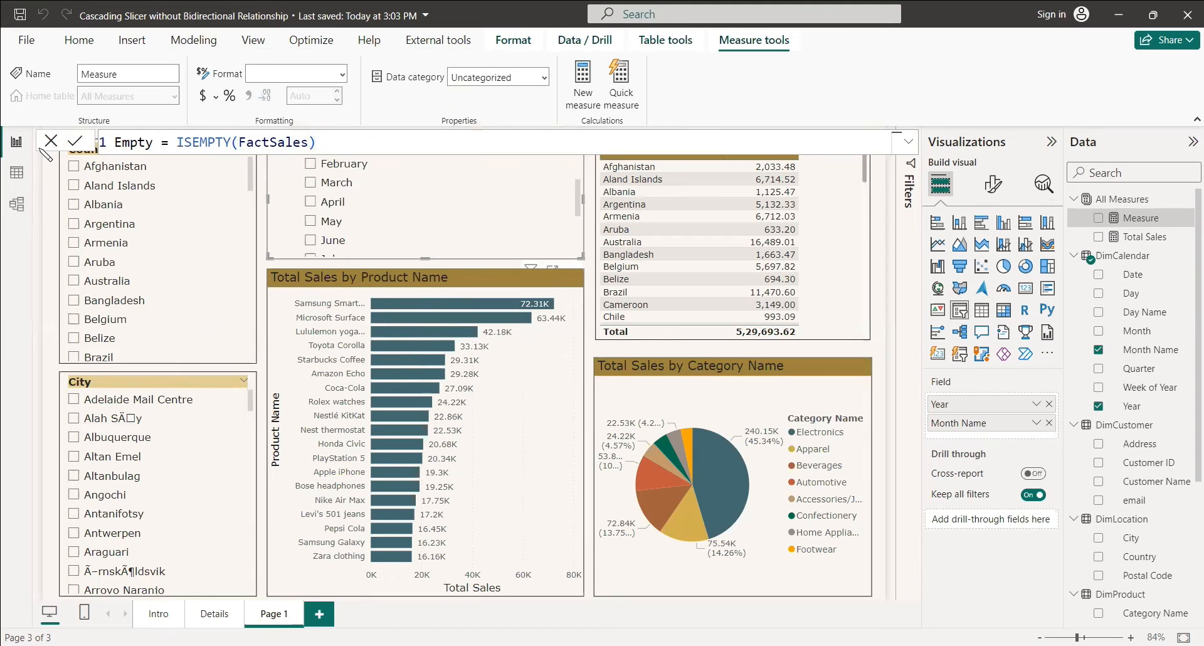
key(Return)
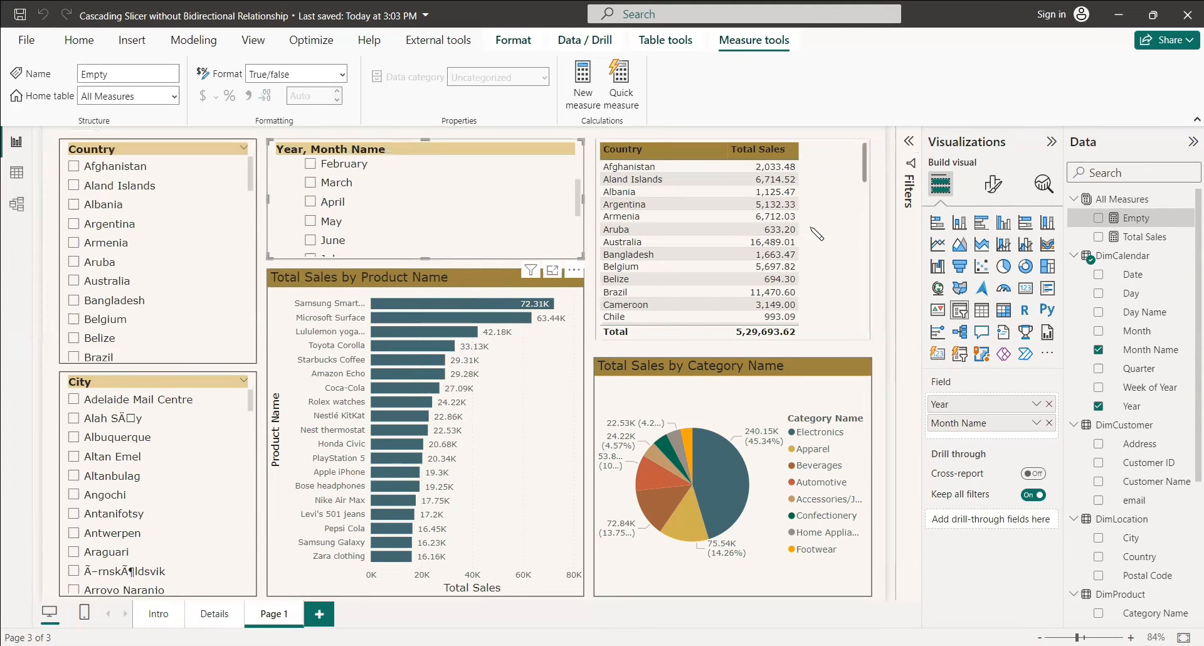
Add the Empty measure as a column to the table of Total Sales by Country.
click(710, 168)
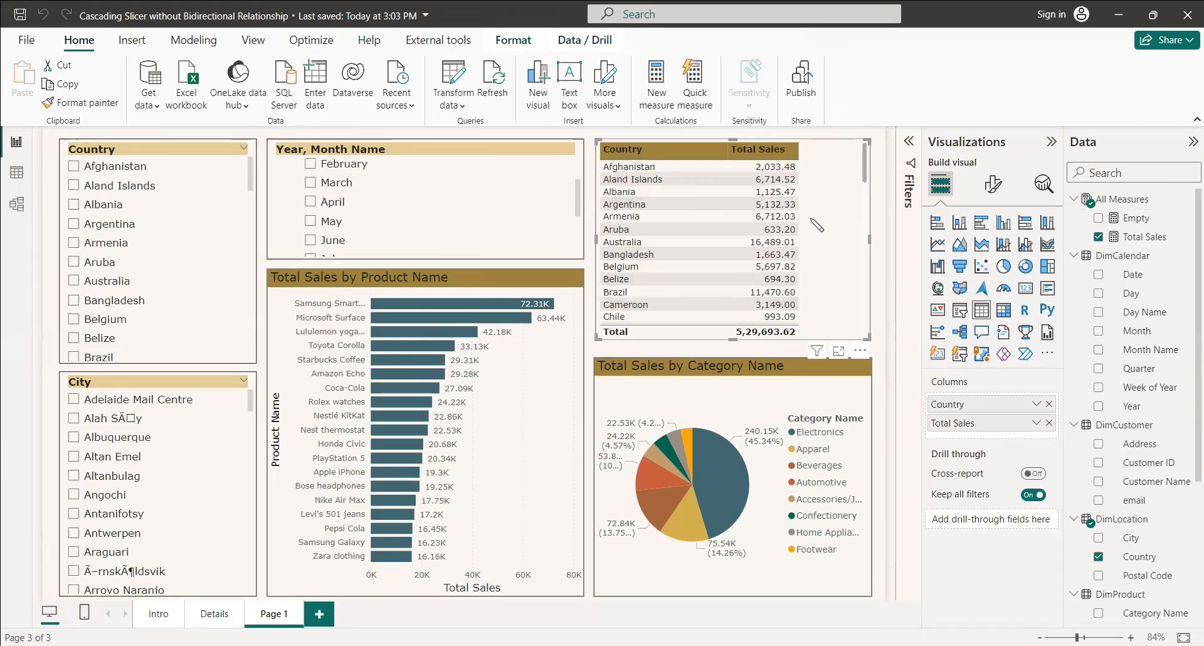
click(1098, 219)
scroll(349, 198, down, 3)
scroll(313, 201, up, 5)
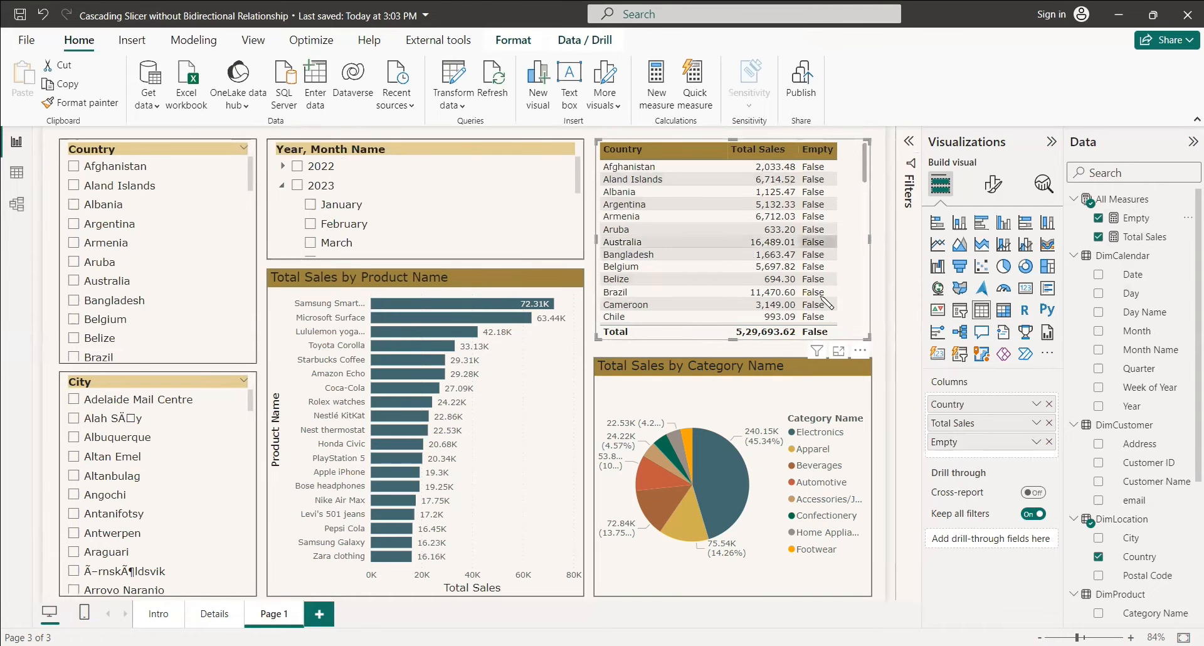
key(ctrl+z)
key(ctrl+y)
key(ctrl+z)
key(ctrl+y)
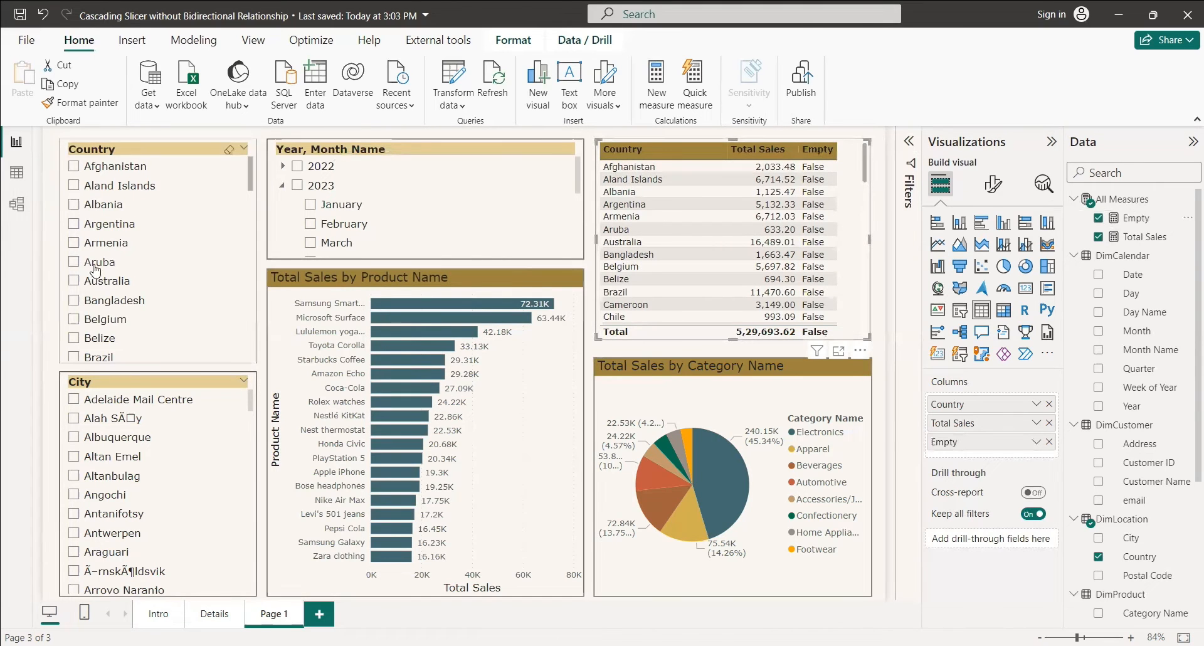
Select August under 2023 to check the table's Empty column, and clear that selection.
scroll(447, 232, down, 3)
scroll(447, 232, down, 3)
click(310, 189)
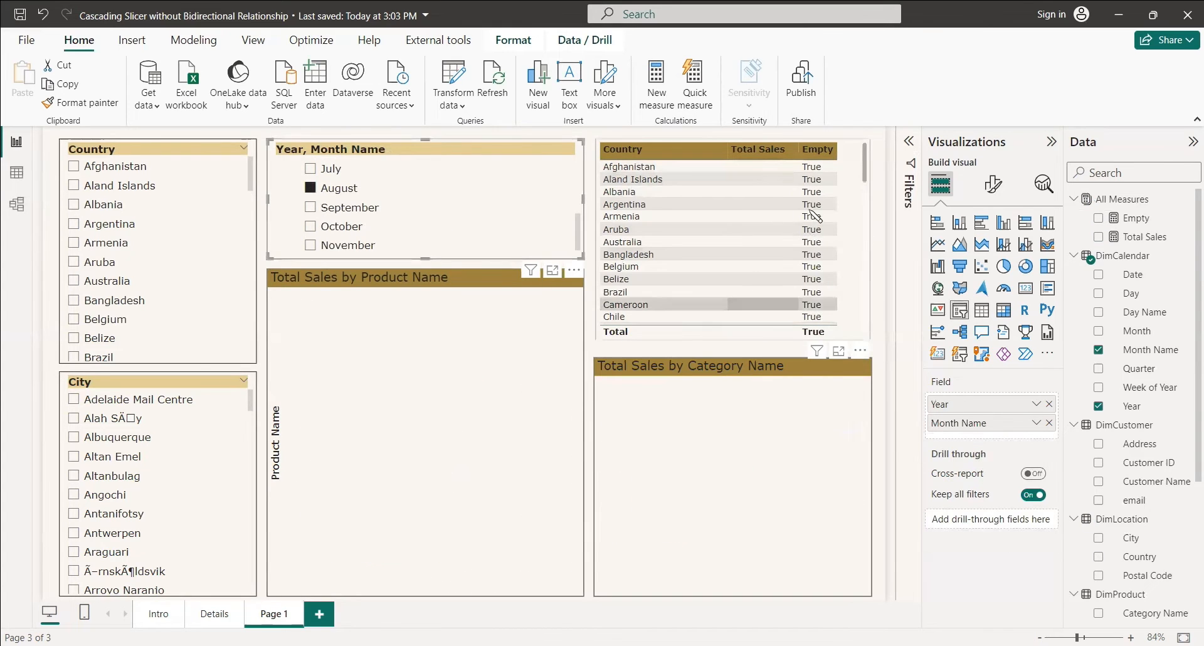
click(310, 188)
Select January under 2023 to compare the Empty values with the entries of the Country slicer.
scroll(415, 226, up, 5)
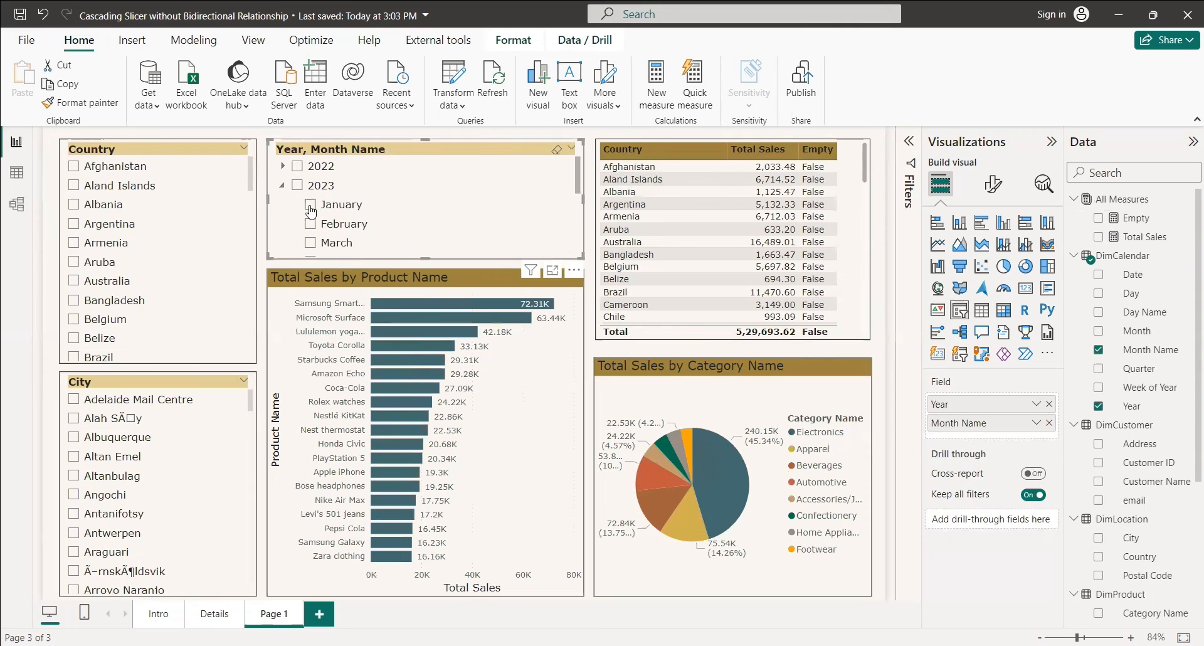
click(310, 205)
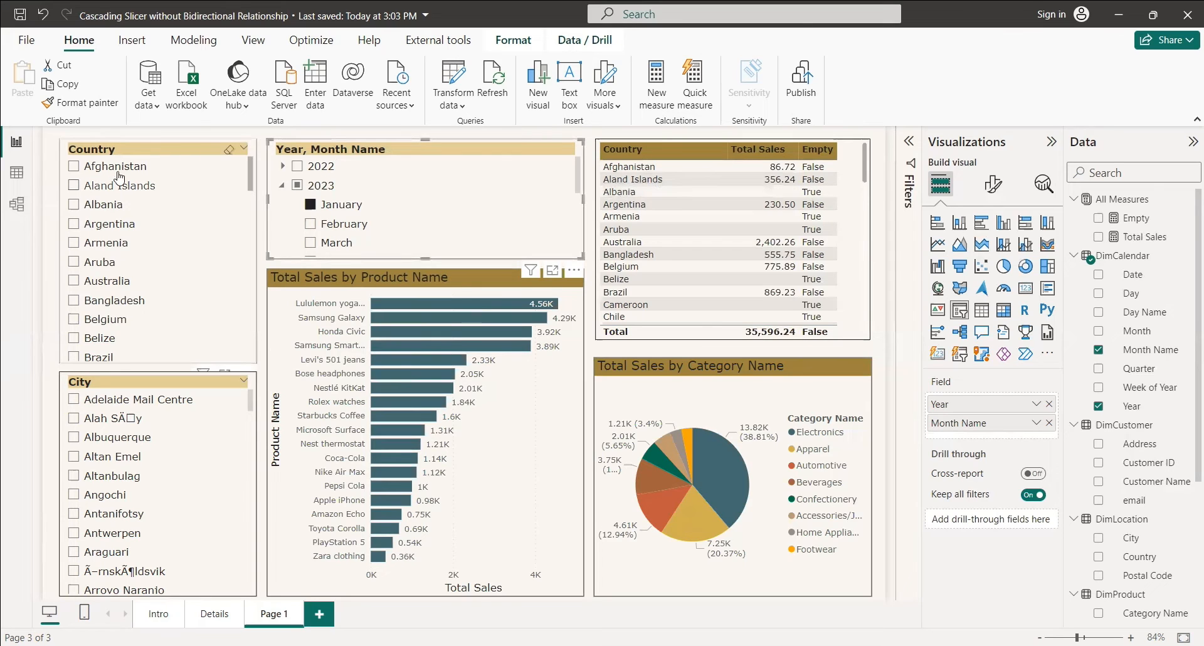
click(89, 213)
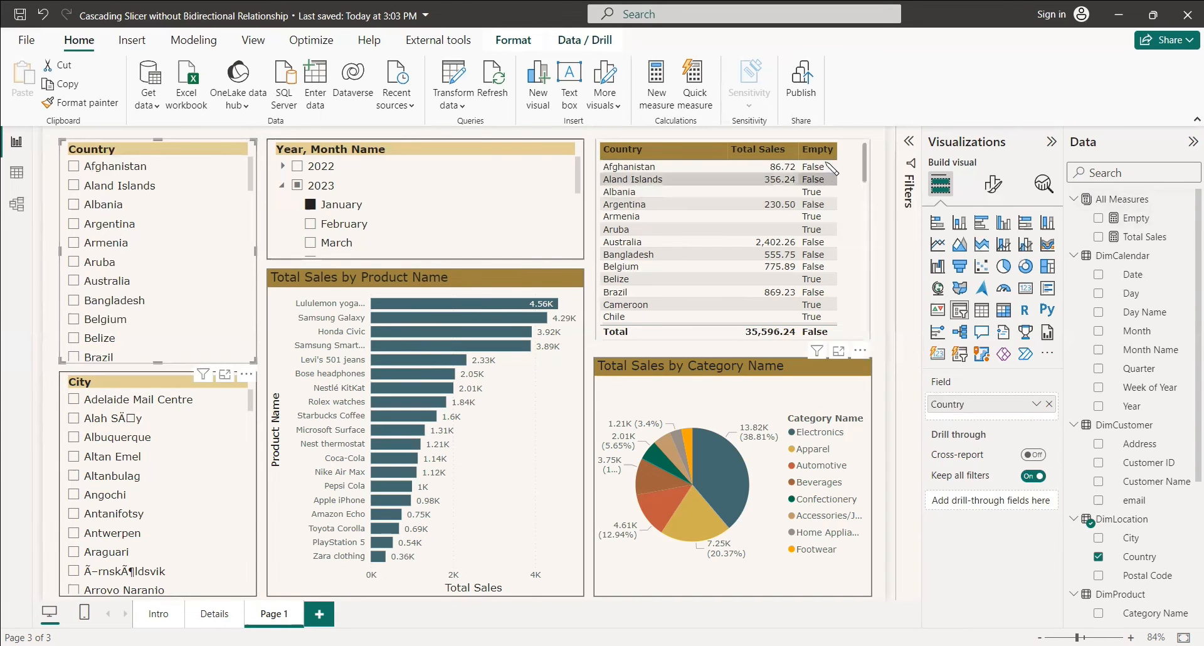
Create the measure FilterSlicer = INT(ISEMPTY(FactSales)) in the All Measures table.
right_click(1130, 202)
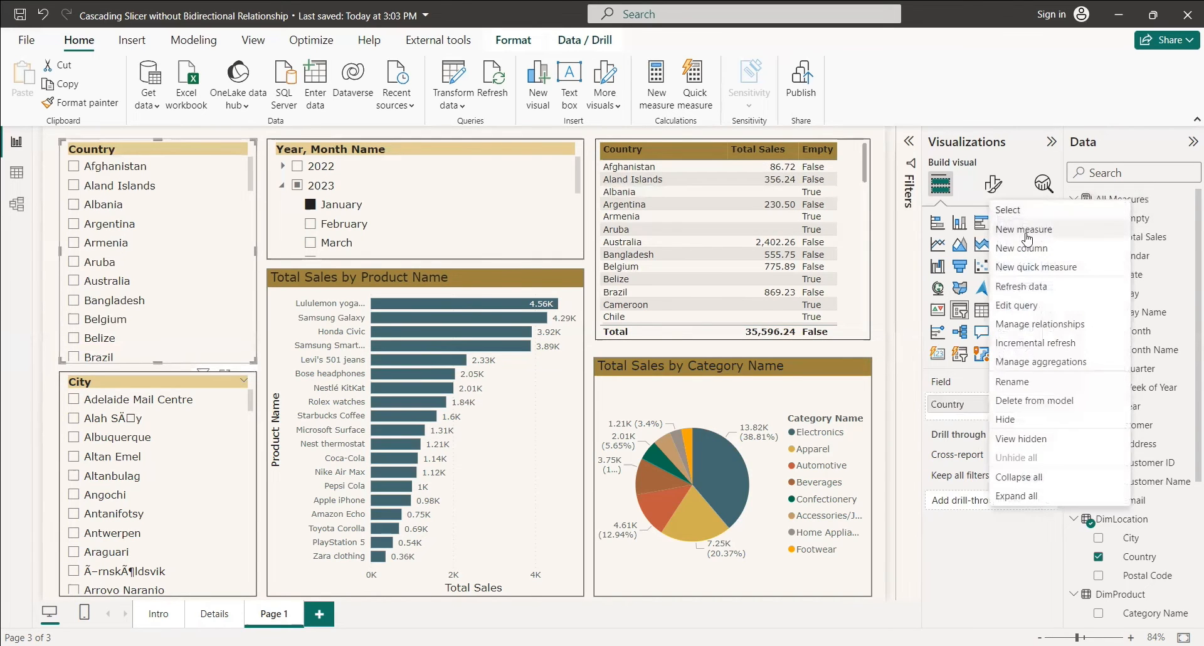
click(988, 220)
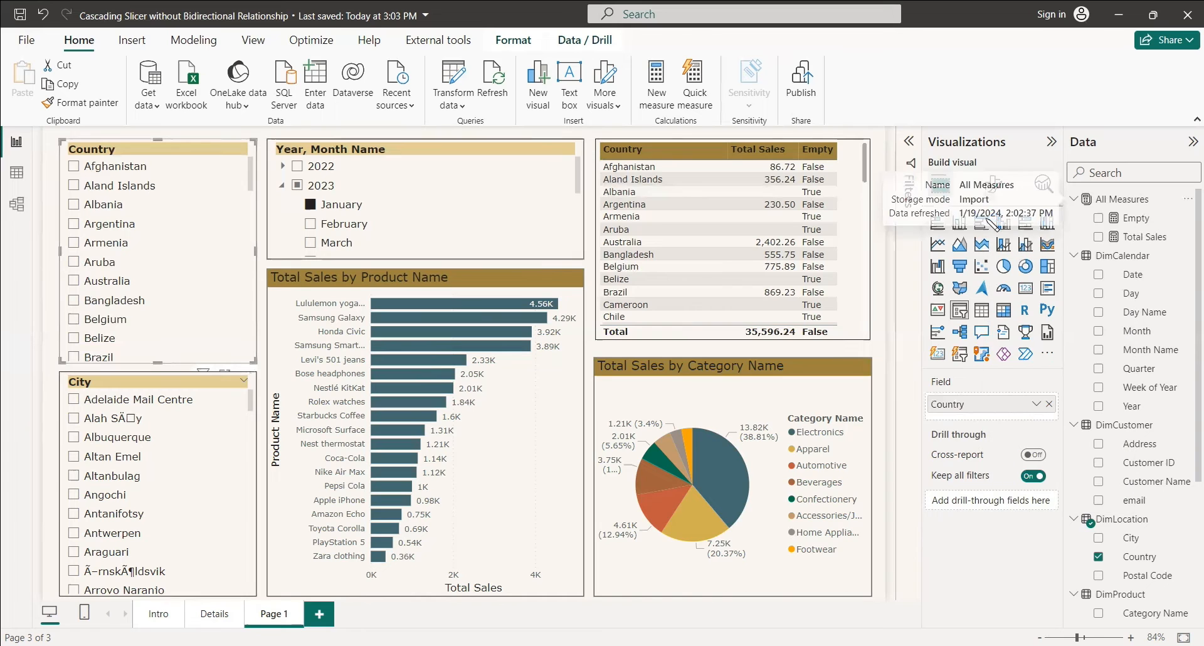
click(649, 240)
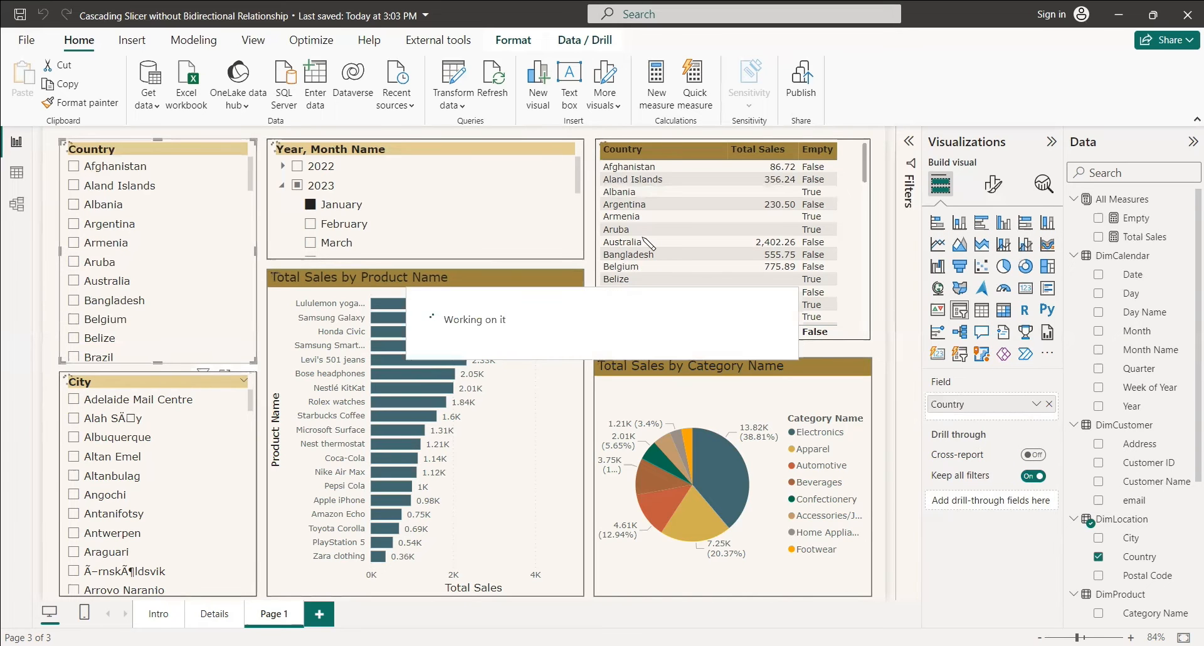
text(Filter)
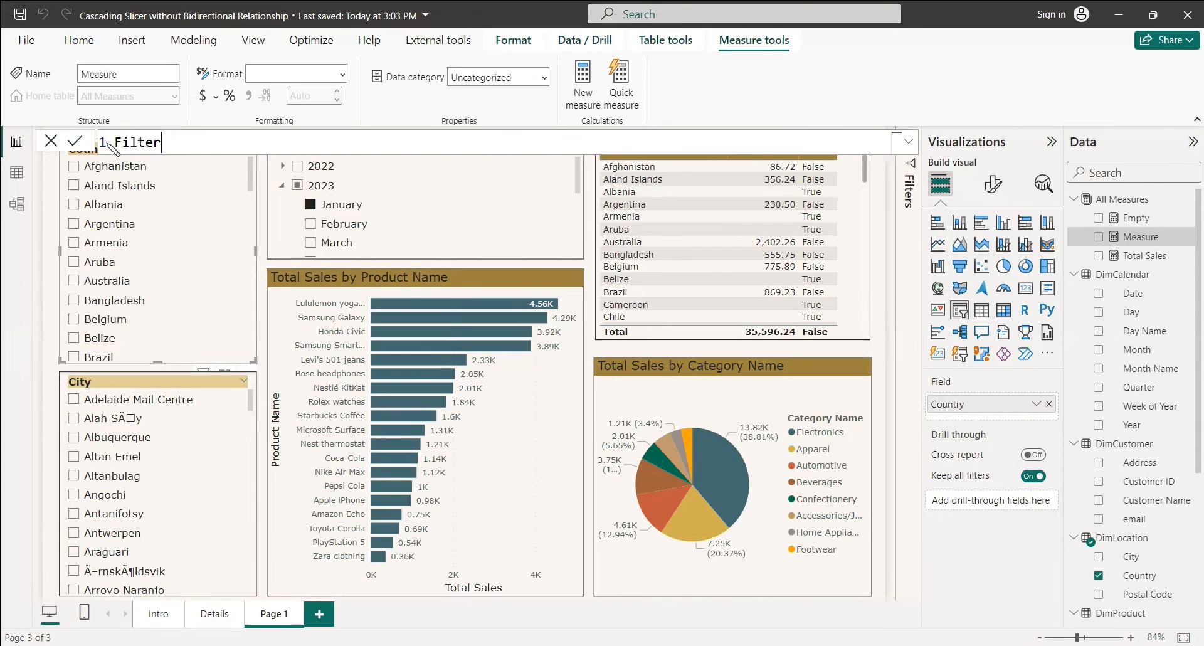
text(Slicer = int()
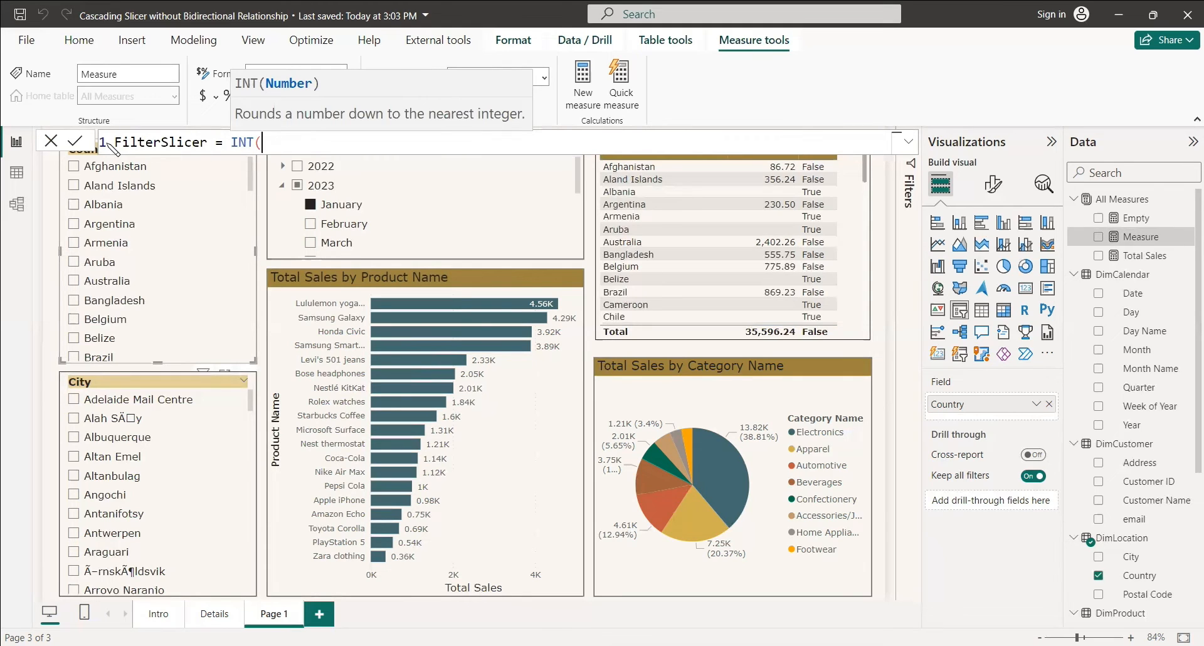
text(IS)
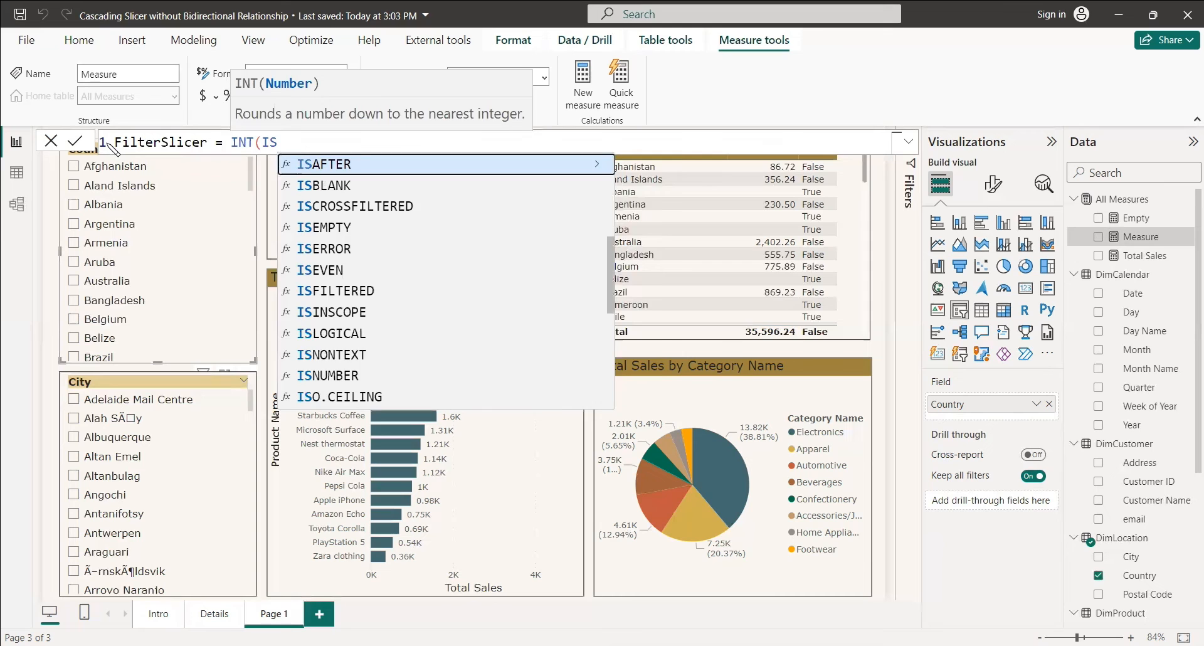
text(EMPTY(FactSales)))
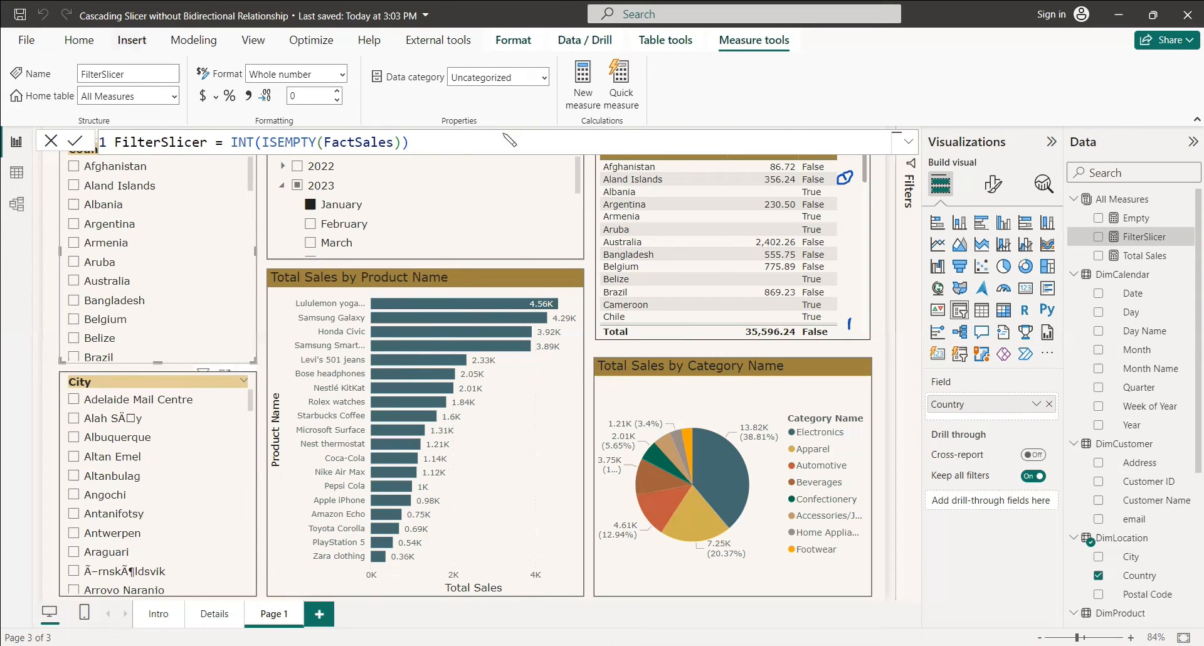
Add FilterSlicer as a visual-level filter on the Country slicer and apply the condition "is 0".
click(63, 150)
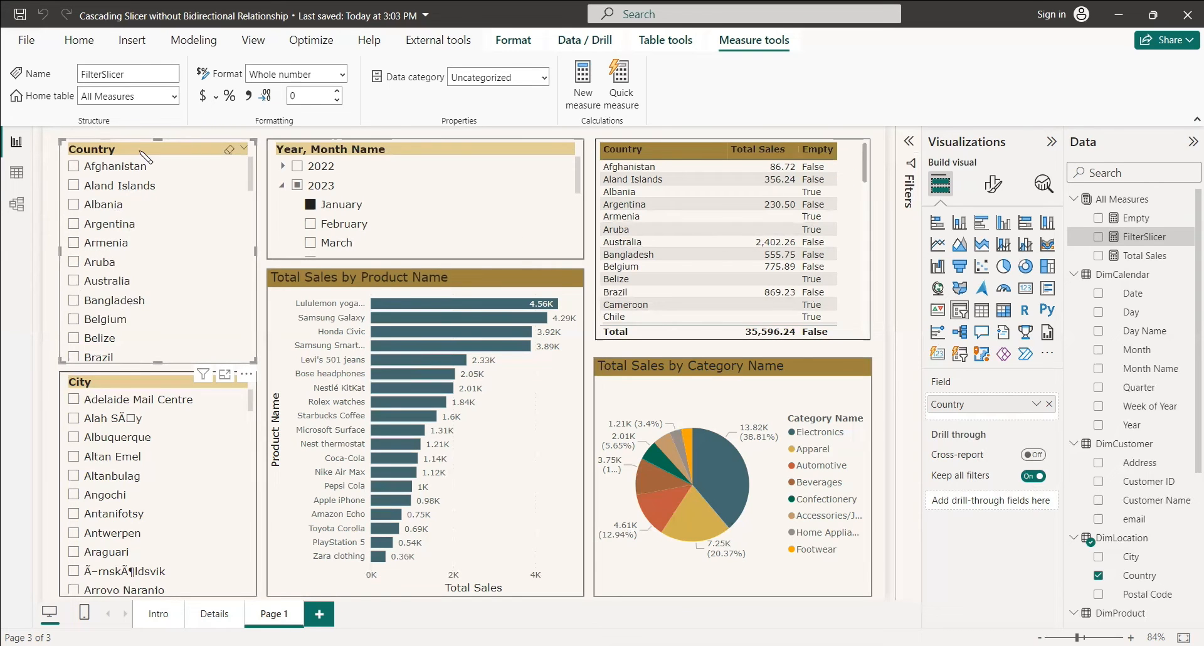
click(905, 148)
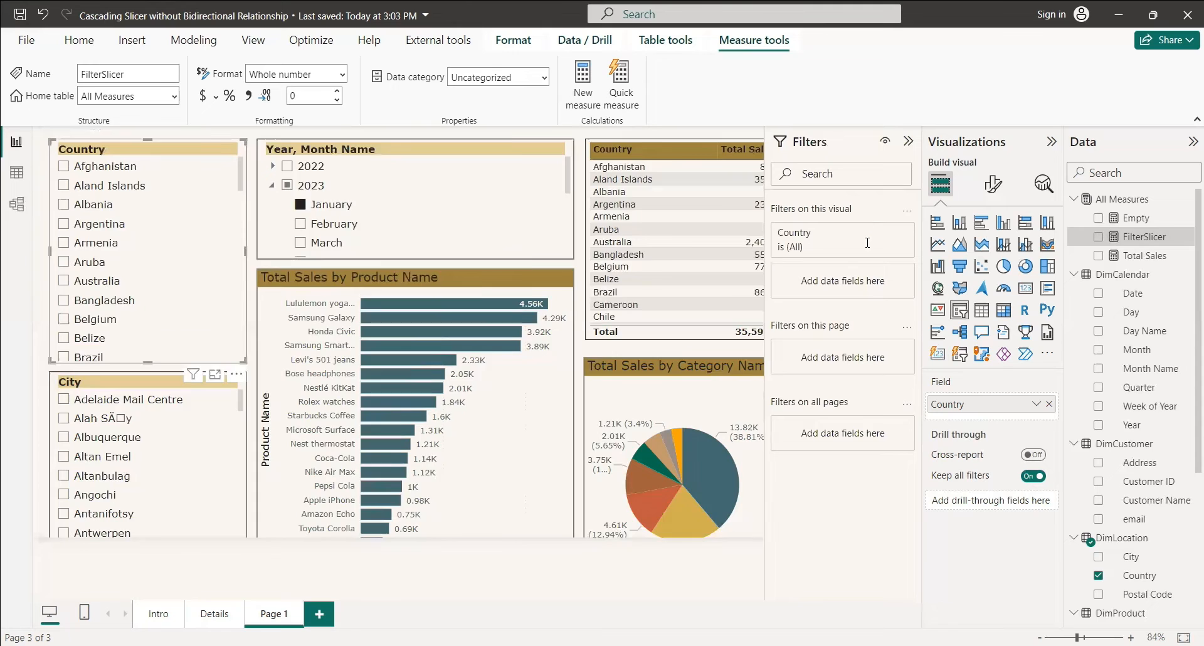
drag(969, 270, 877, 284)
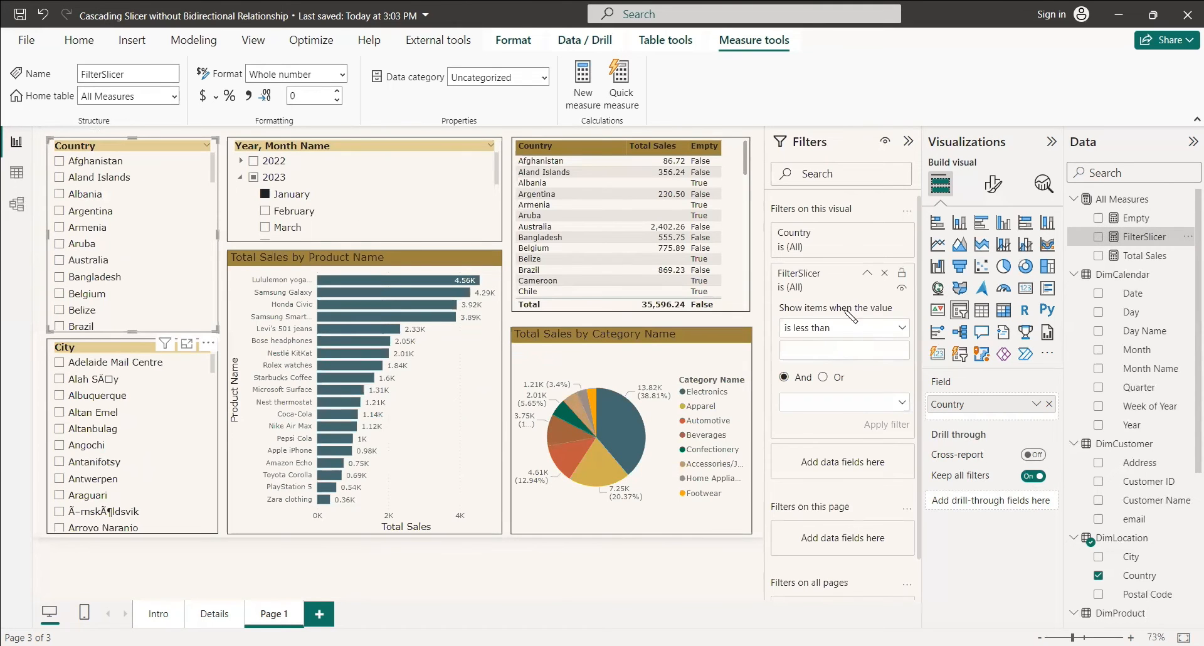
click(839, 332)
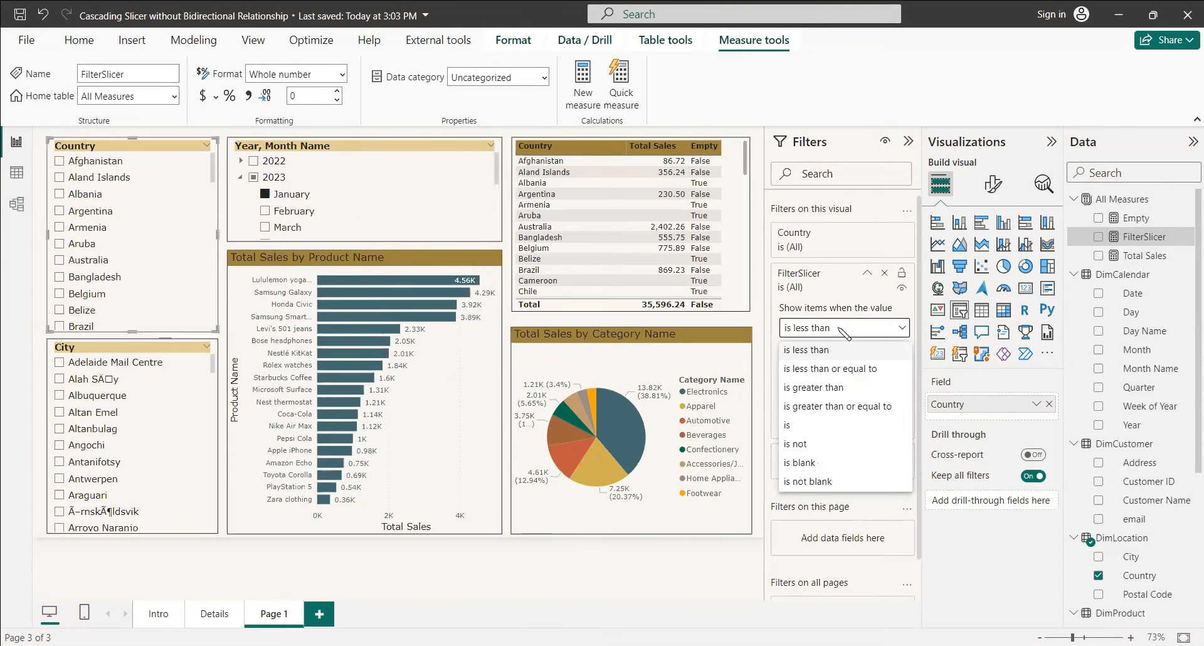
click(815, 433)
click(818, 351)
text(0)
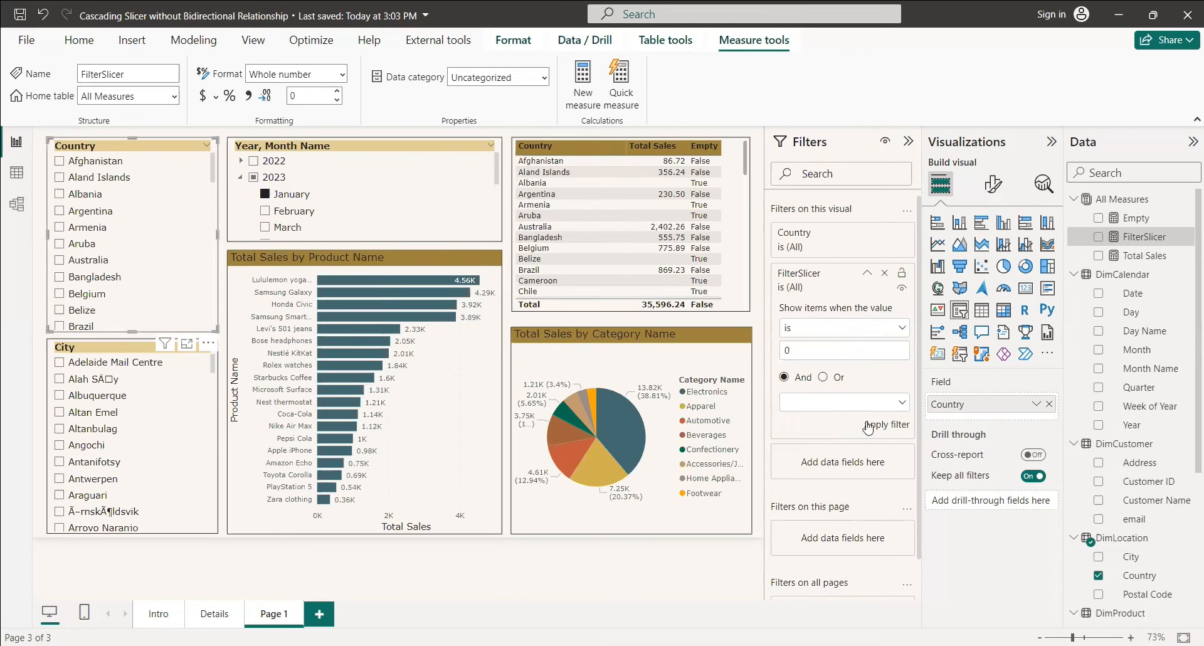
click(895, 428)
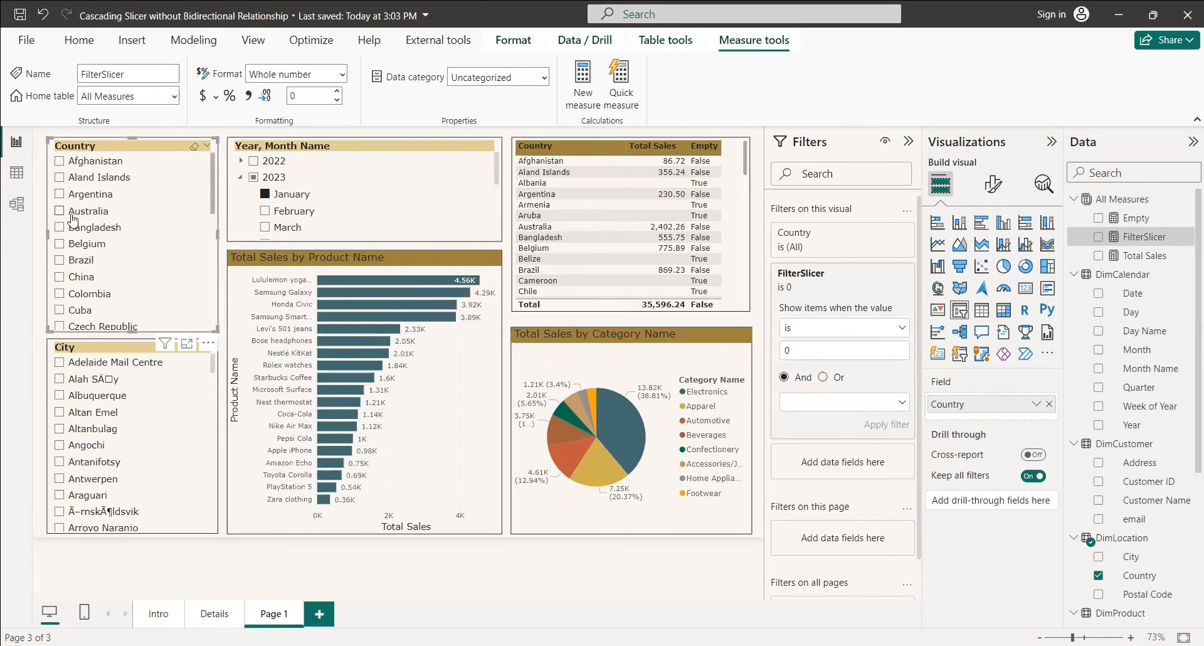
Apply a visual-level FilterSlicer filter with the condition "is 0" to the City slicer, and collapse the filter settings.
click(88, 349)
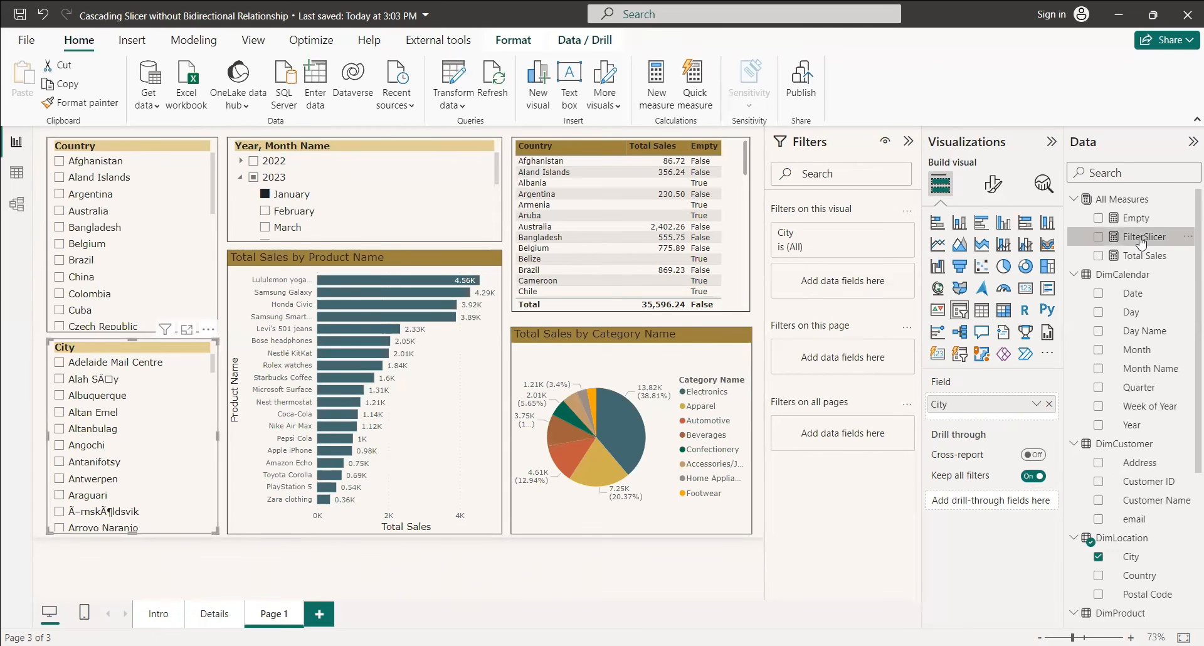
drag(856, 289, 854, 292)
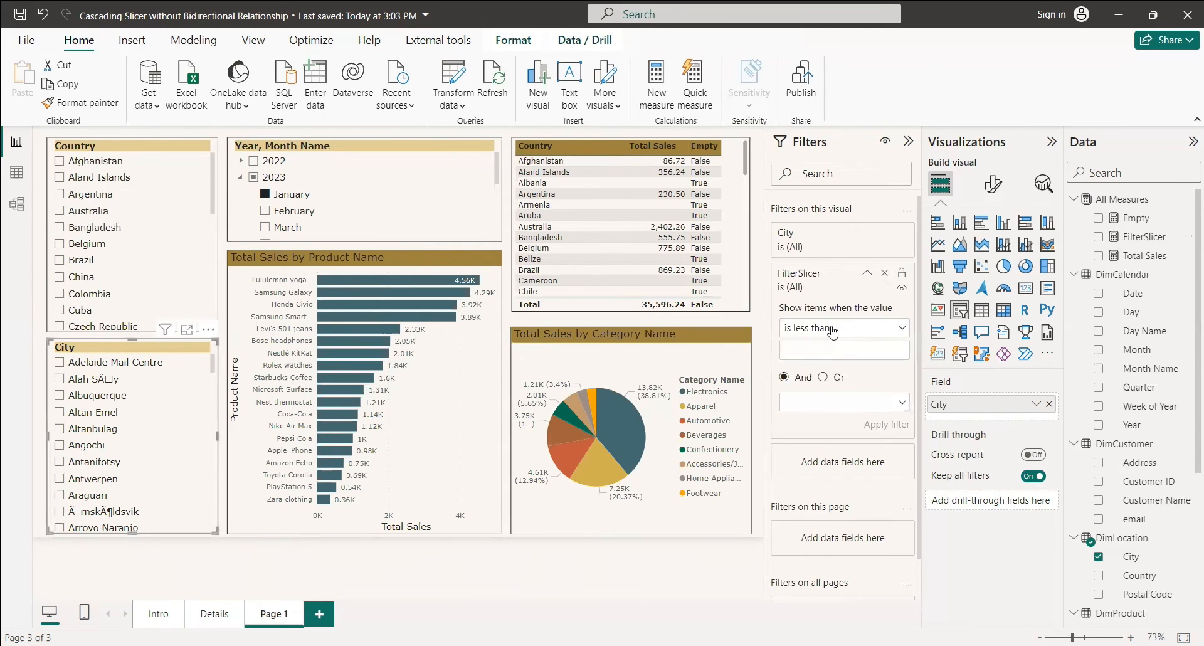
click(841, 327)
click(790, 426)
text(0)
click(881, 425)
click(908, 141)
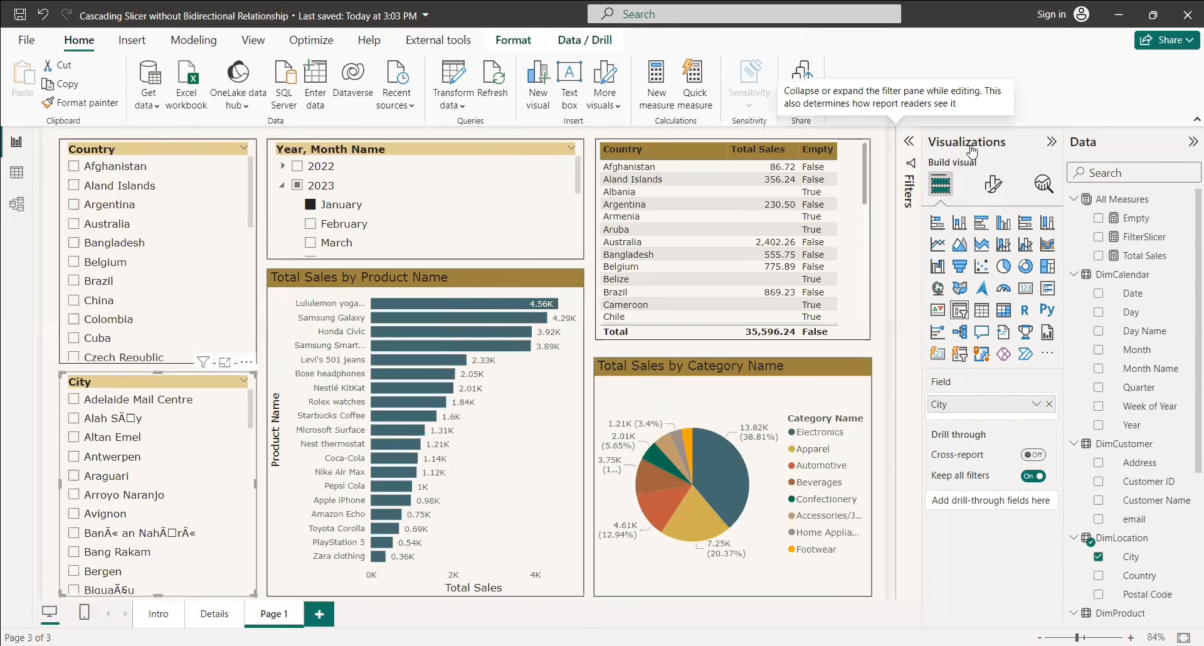
Select August under 2023 in the Year, Month Name slicer to check how the other slicers and visuals respond.
scroll(355, 240, down, 2)
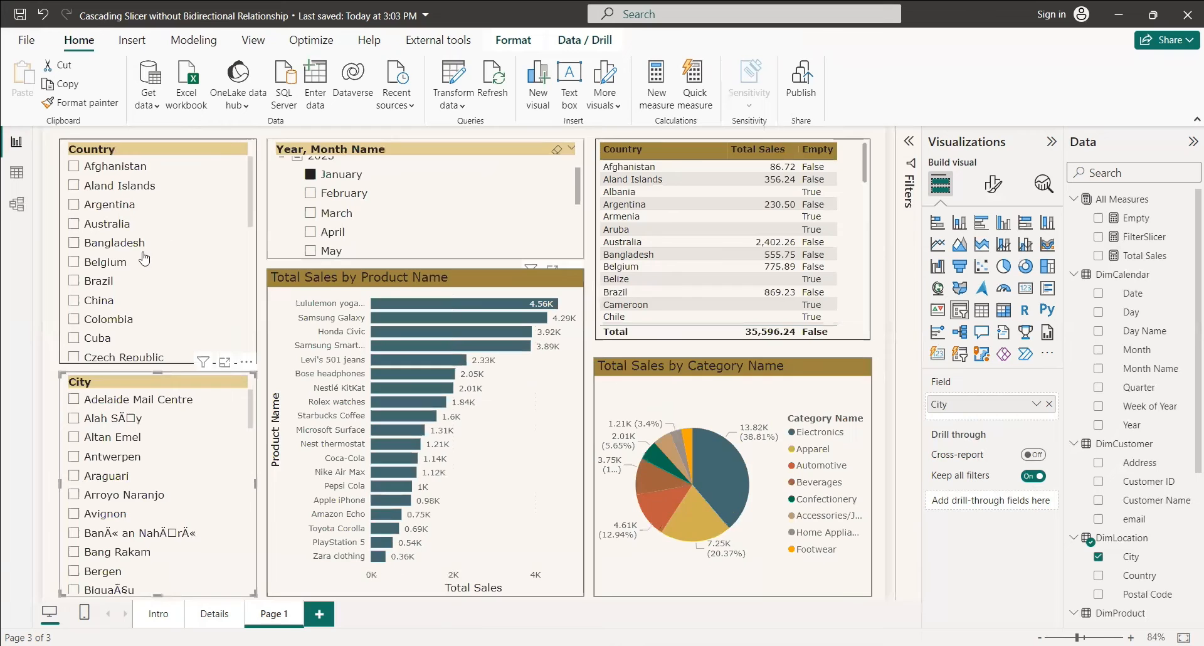
scroll(357, 228, down, 2)
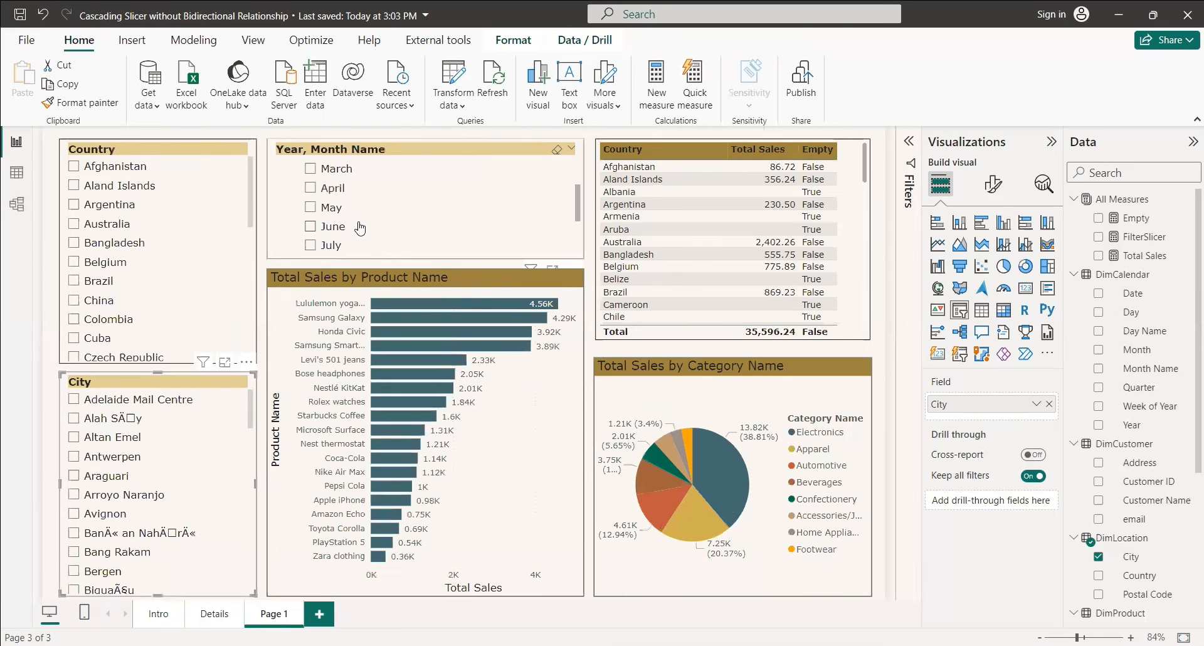
click(413, 157)
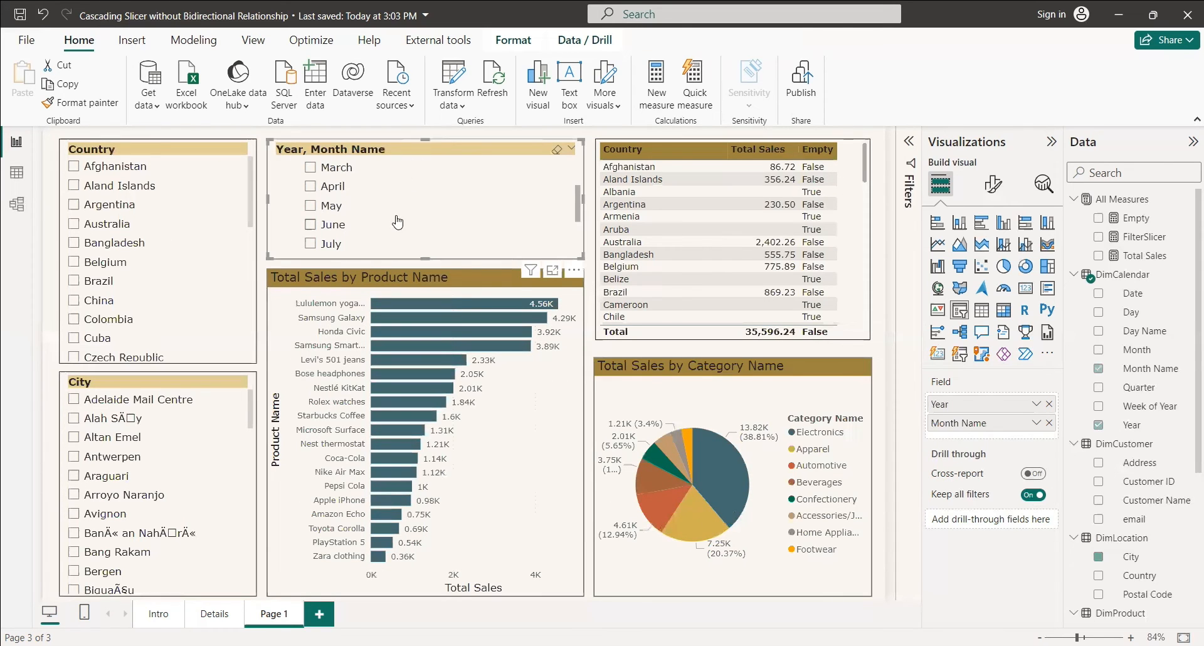
scroll(312, 227, down, 2)
click(311, 220)
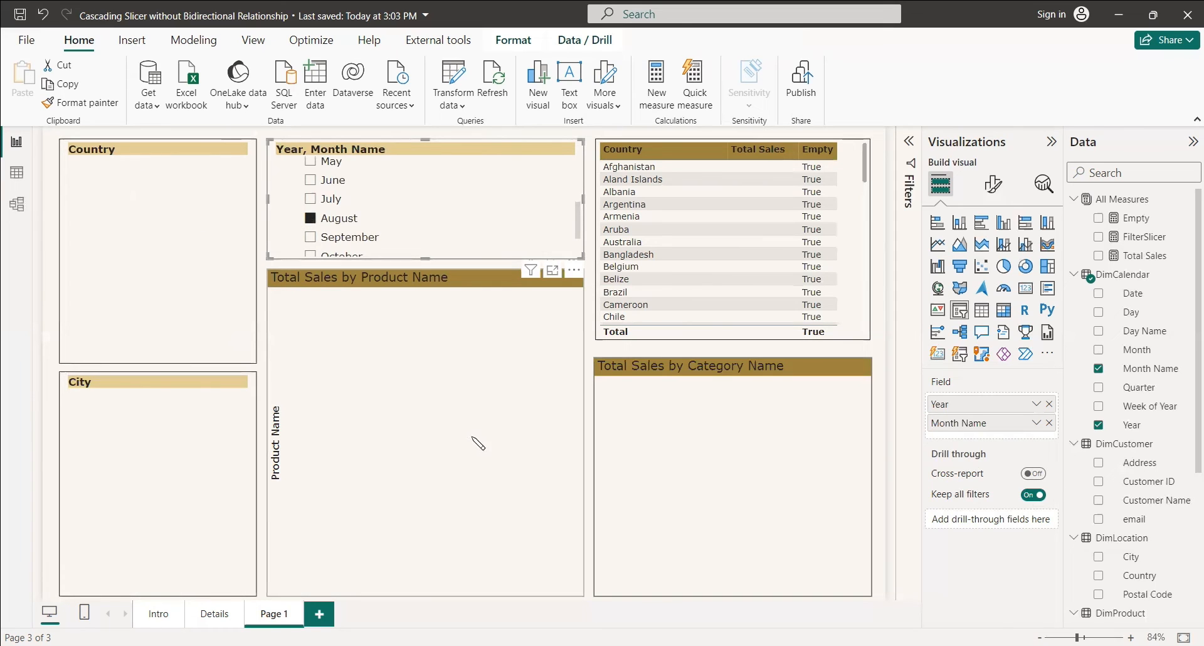
scroll(379, 220, down, 2)
scroll(381, 224, up, 3)
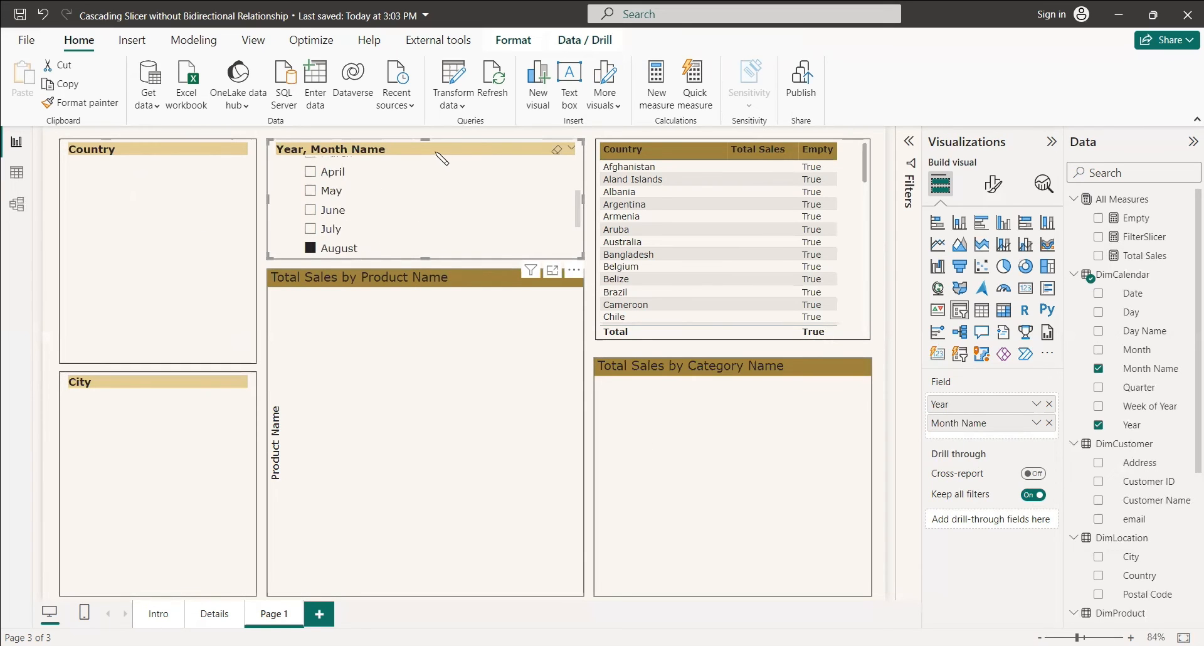
Add FilterSlicer as a visual-level filter on the Year, Month Name slicer and apply the condition "is 0".
click(909, 142)
drag(1141, 237, 837, 326)
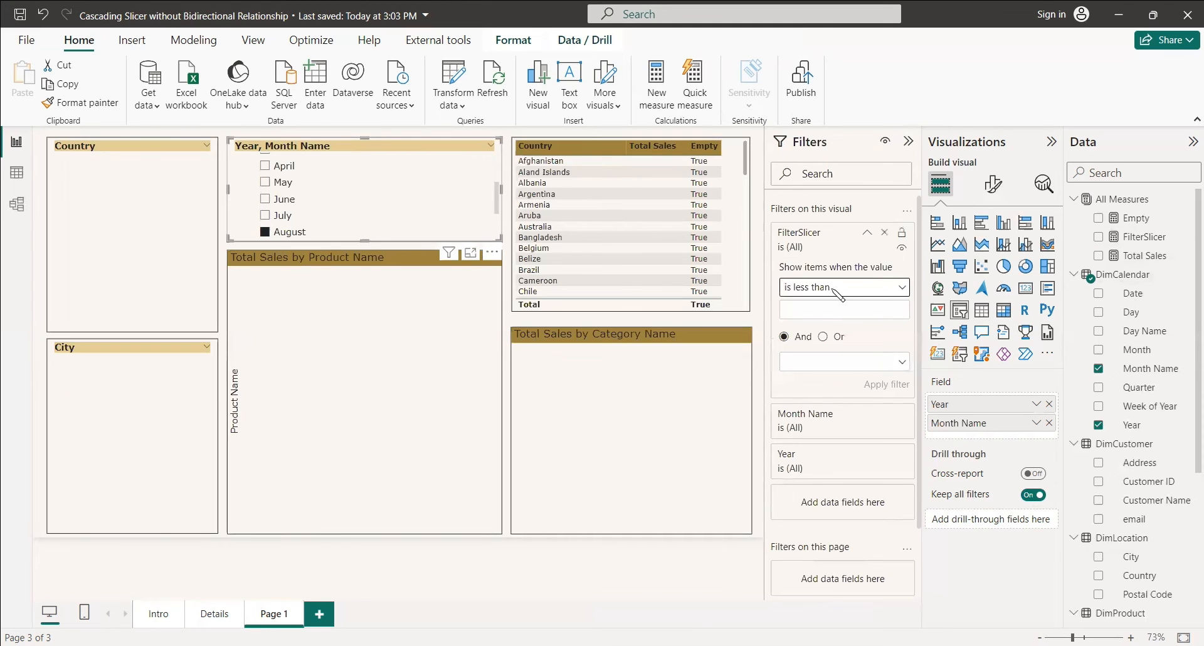
click(811, 311)
text(0)
click(892, 390)
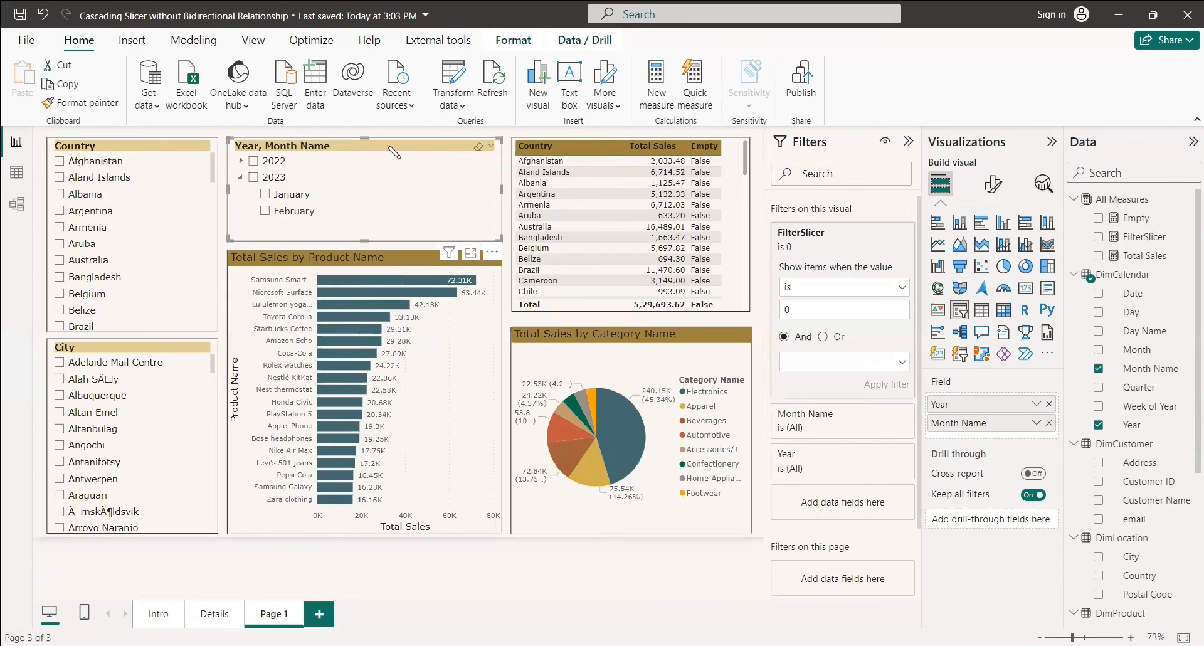
Expand 2022 in the Year, Month Name slicer, select March, and collapse the filter and visualization settings.
click(242, 162)
click(265, 194)
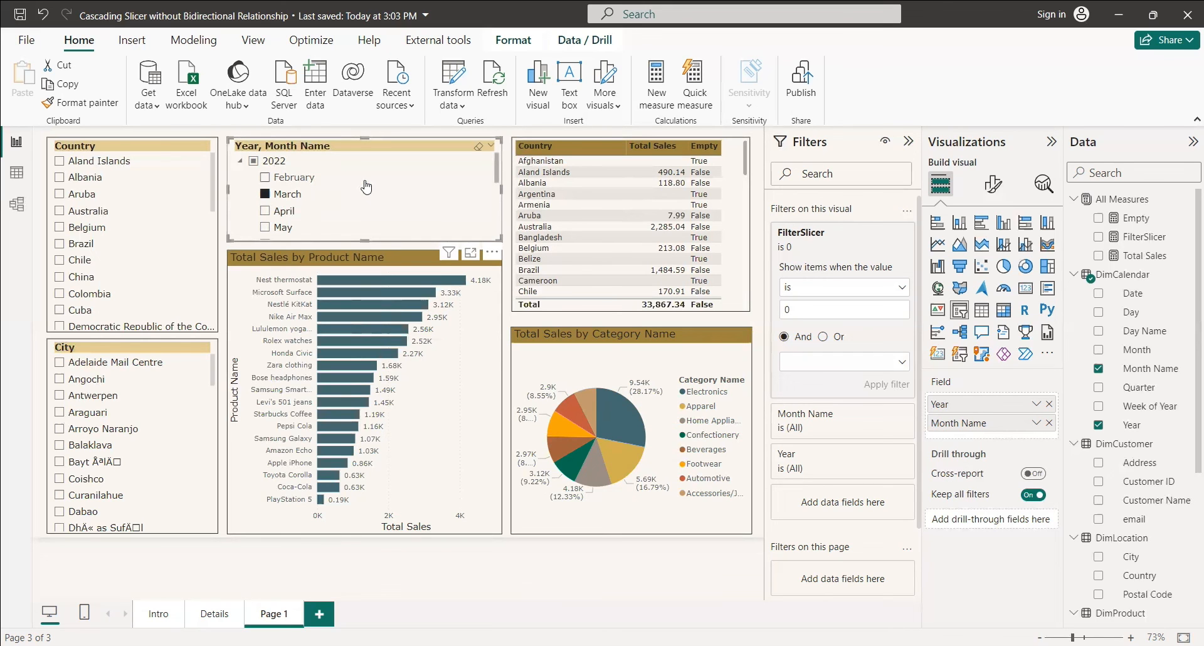
click(909, 142)
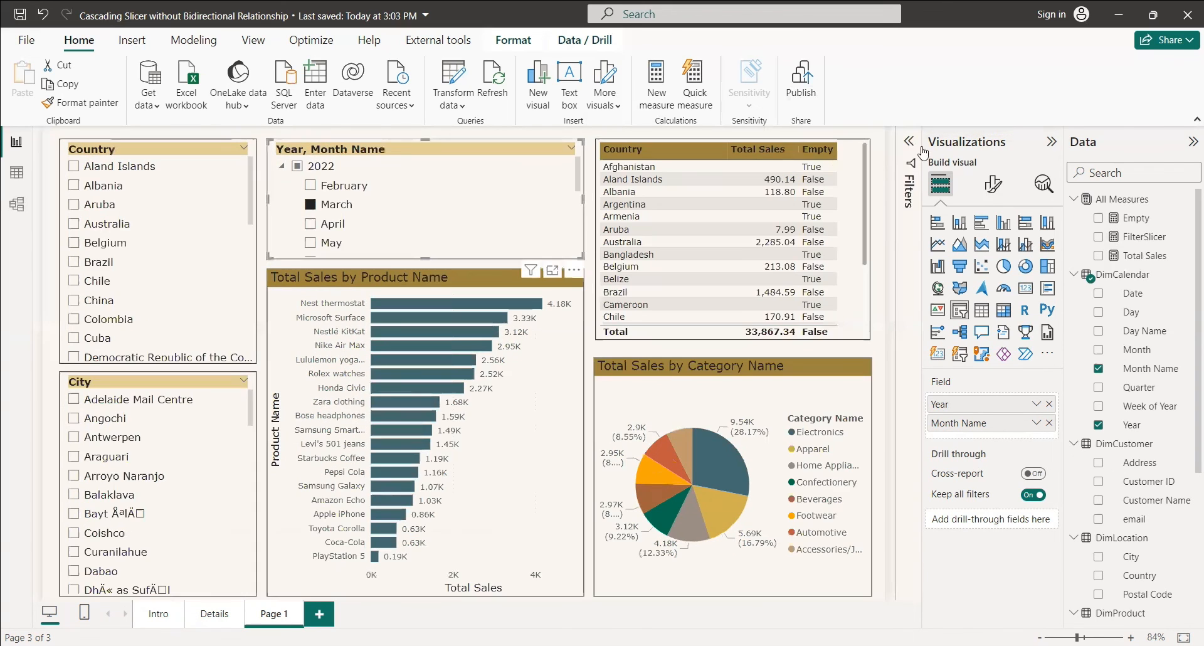
click(1052, 141)
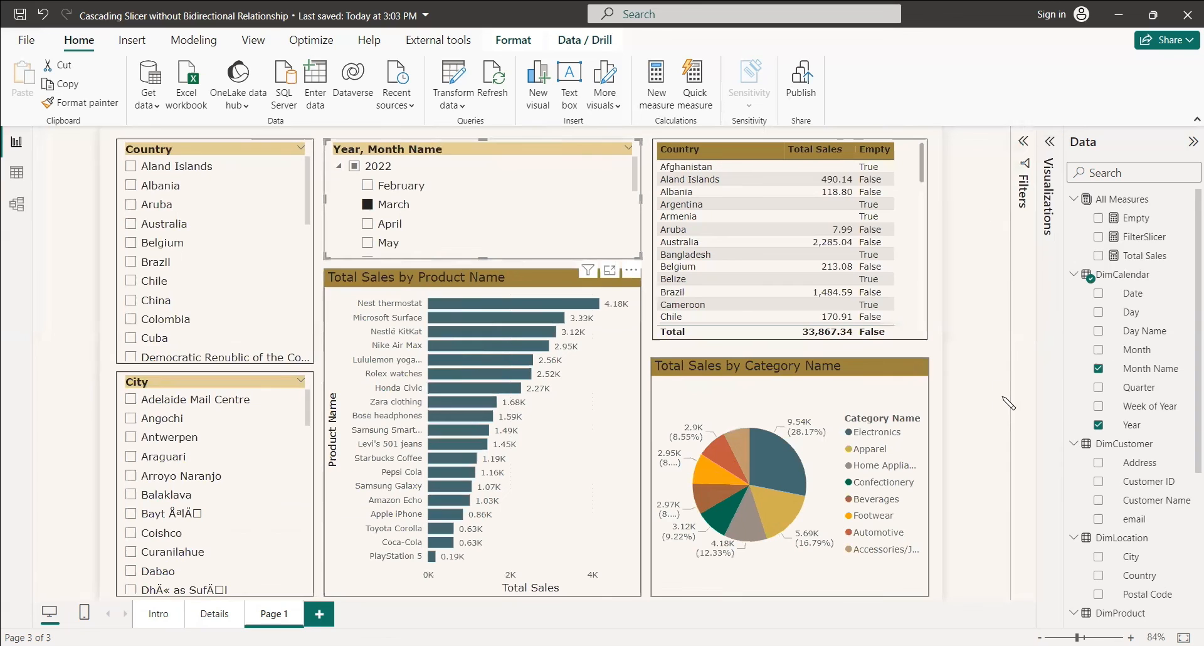